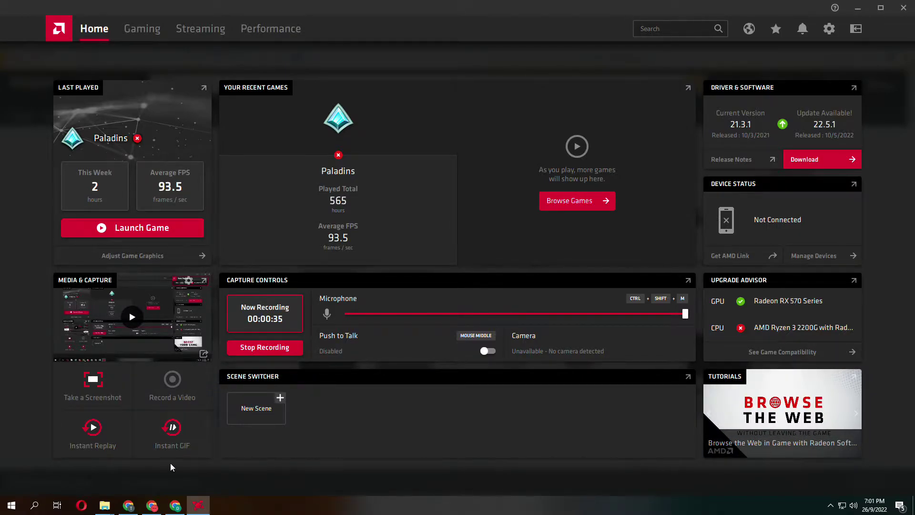
Switch to the Chrome window showing Amazon and search all departments for "woodworking".
left_click(175, 505)
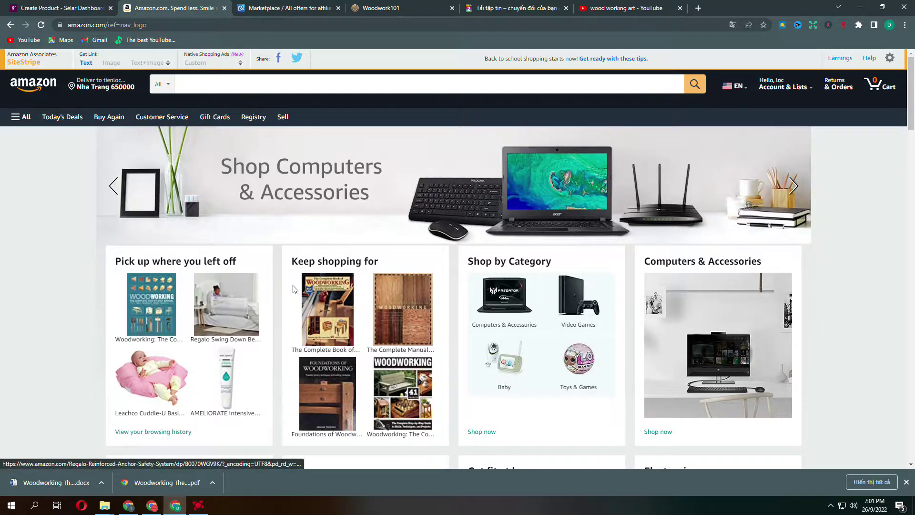
left_click(340, 87)
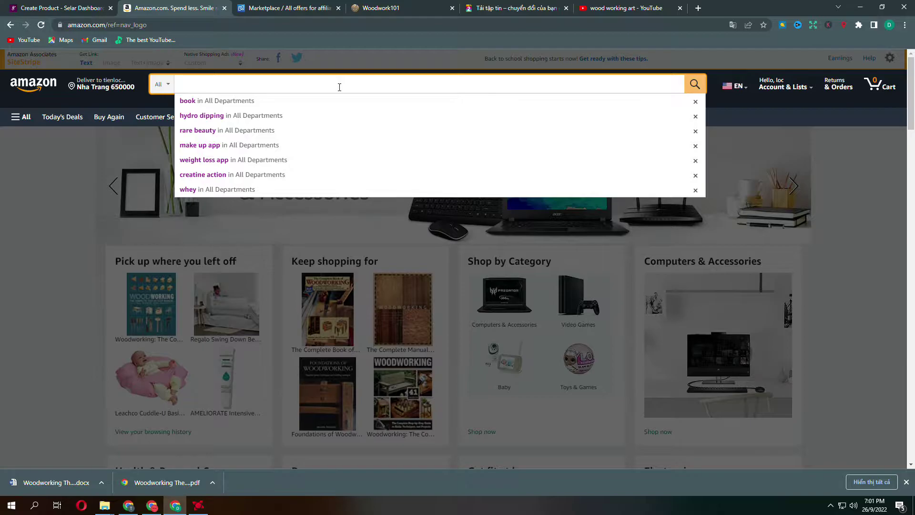
type("wood")
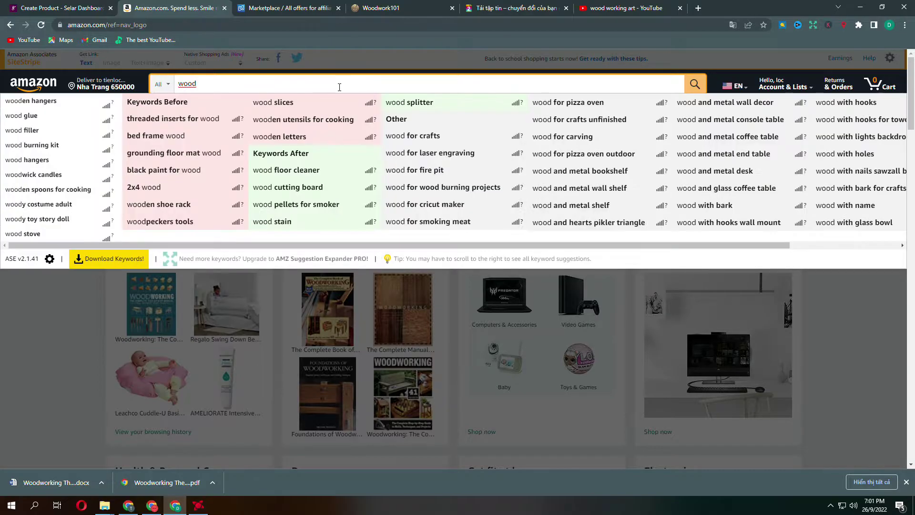
type("w")
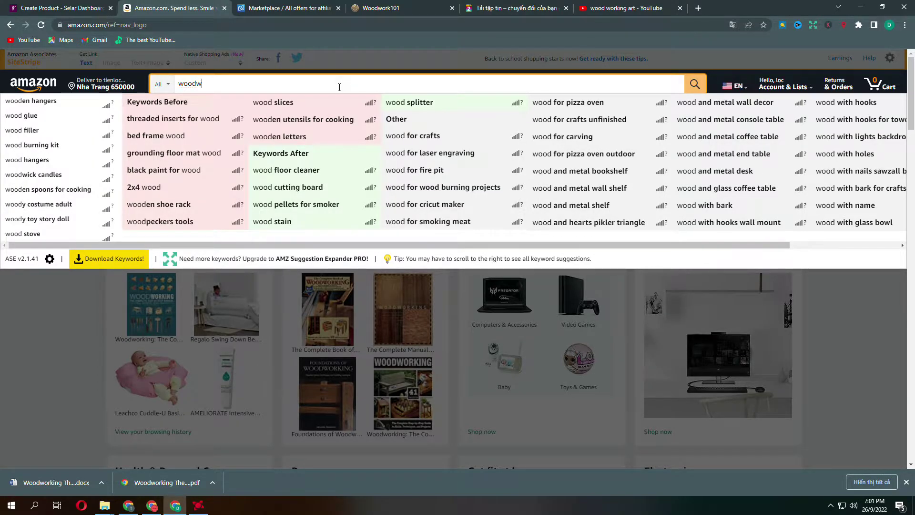
type("orking")
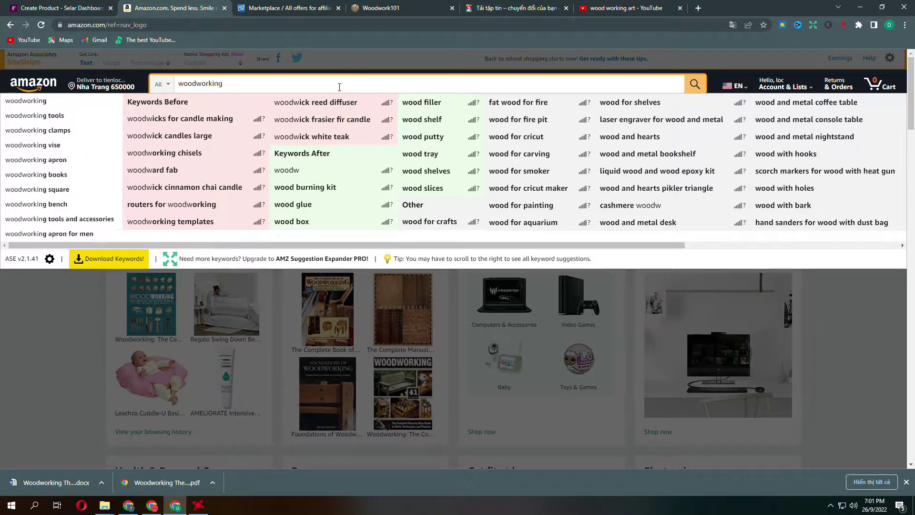
key("Return")
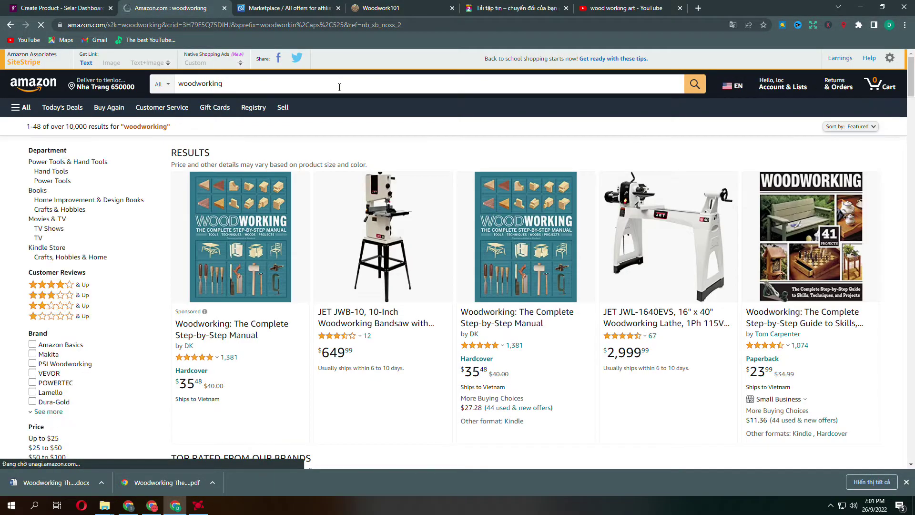
Look through the Amazon woodworking results and check the converted Woodworking manual on the PDF2Go page.
scroll(363, 212, "down", 4)
scroll(477, 238, "down", 2)
scroll(499, 271, "down", 14)
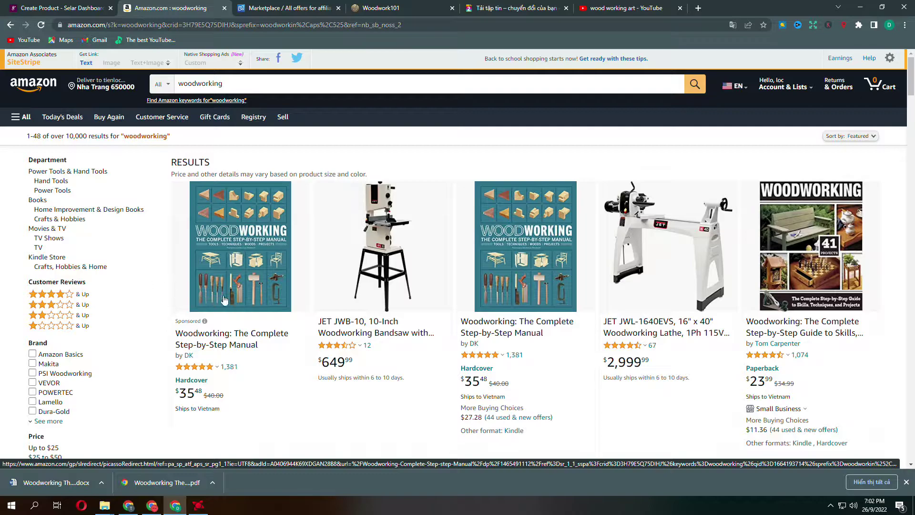
left_click(500, 9)
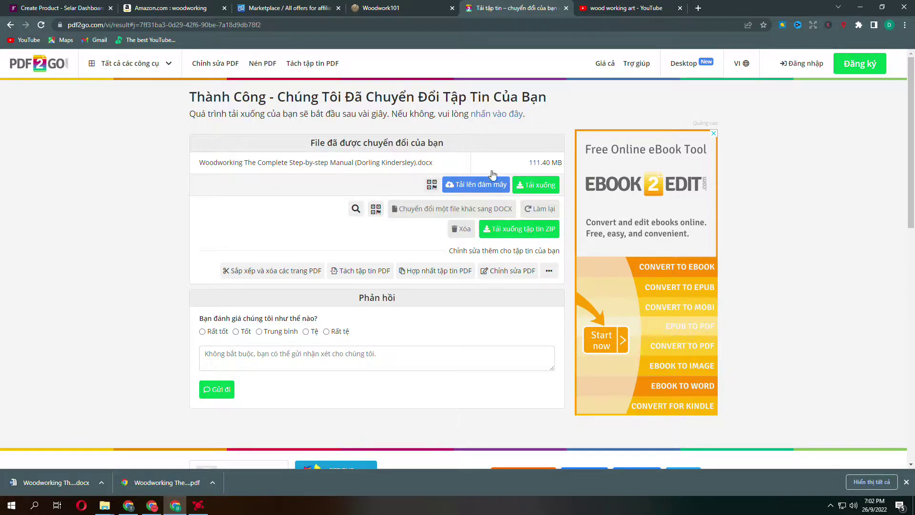
left_click(167, 9)
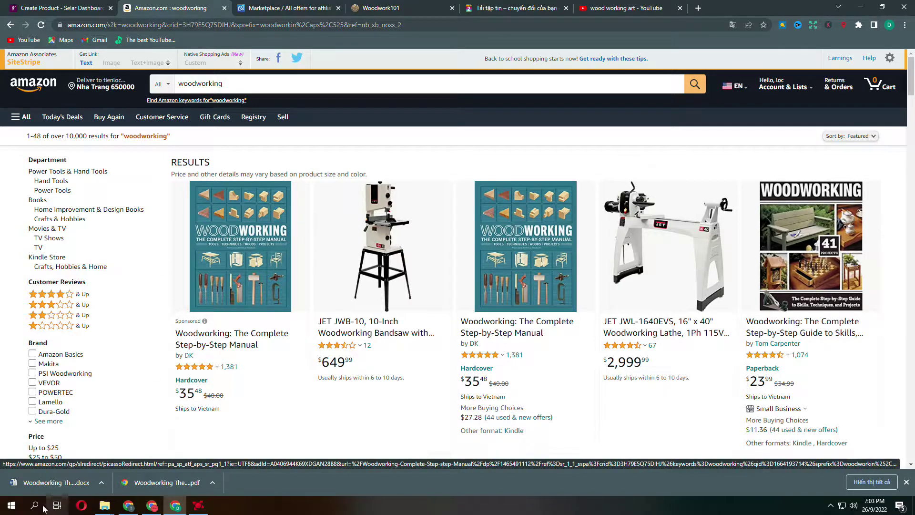
Open the PDF "Woodworking The Complete Step-by-step Manual (Dorling Kindersley)" from the Downloads folder.
left_click(11, 505)
left_click(228, 237)
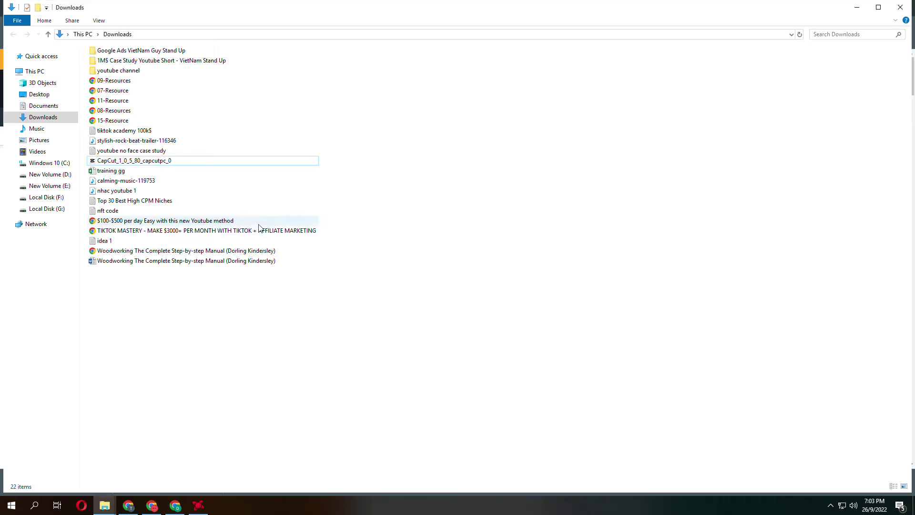
left_click(46, 119)
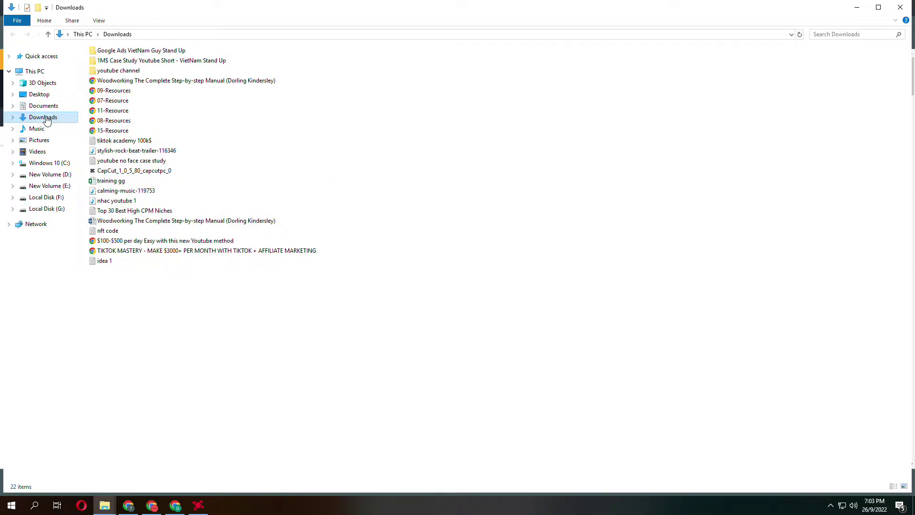
left_click(204, 85)
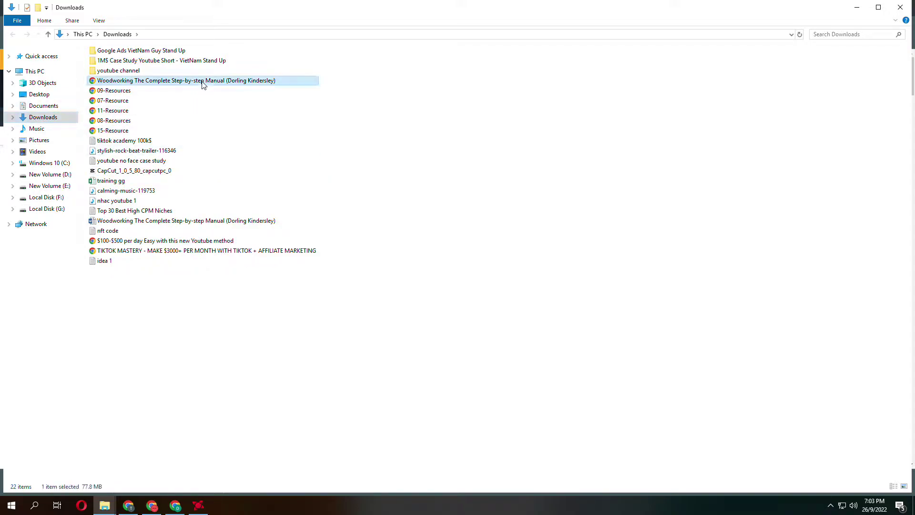
double_click(204, 84)
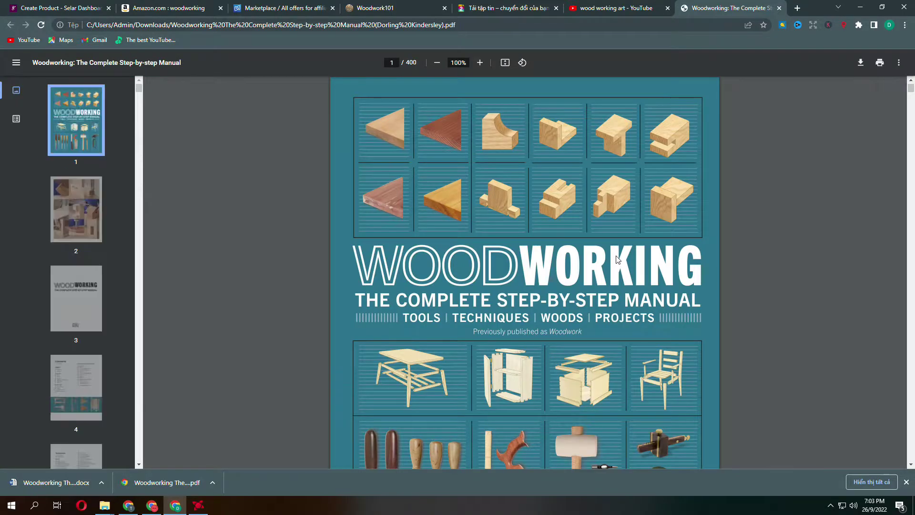
Examine the woodworking manual's cover, title page and table of contents, including the Projects and Appendix listings.
scroll(616, 259, "down", 8)
scroll(615, 257, "down", 6)
scroll(617, 259, "up", 1)
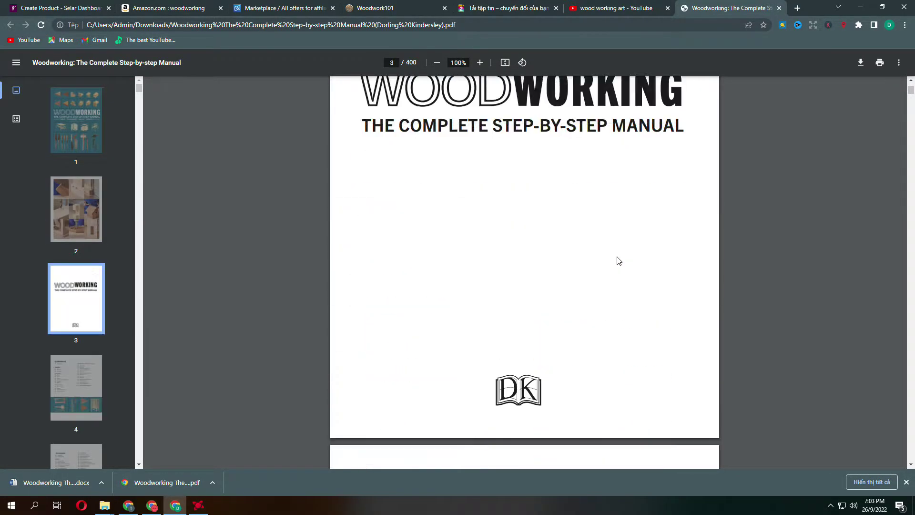
scroll(618, 260, "down", 4)
scroll(618, 258, "up", 5)
scroll(618, 258, "down", 9)
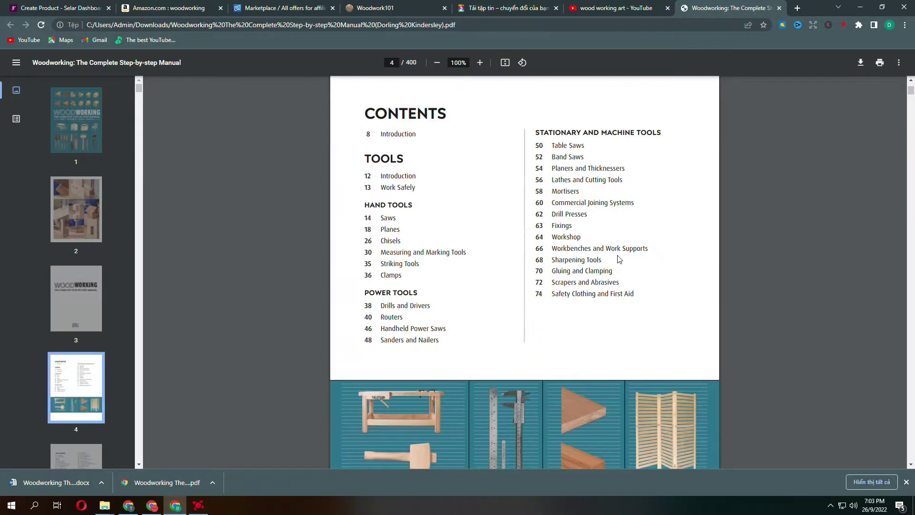
scroll(619, 258, "down", 12)
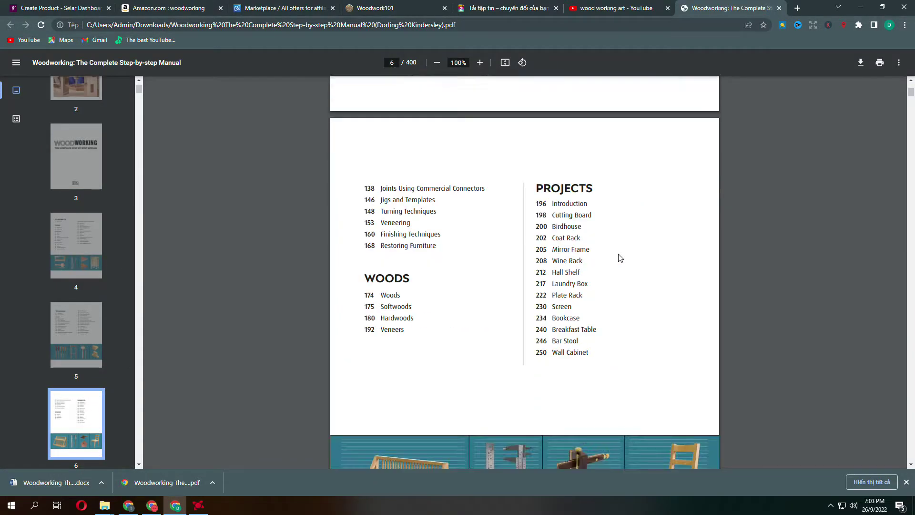
scroll(619, 255, "down", 15)
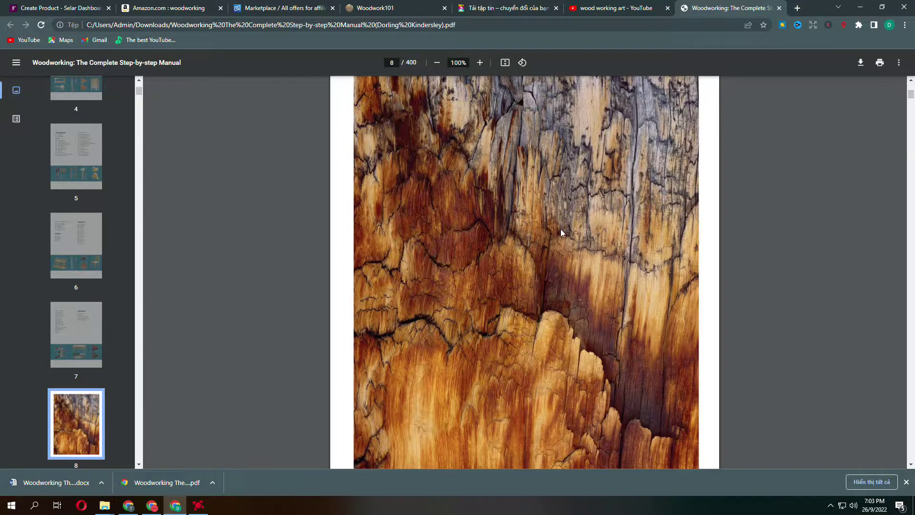
scroll(605, 225, "up", 10)
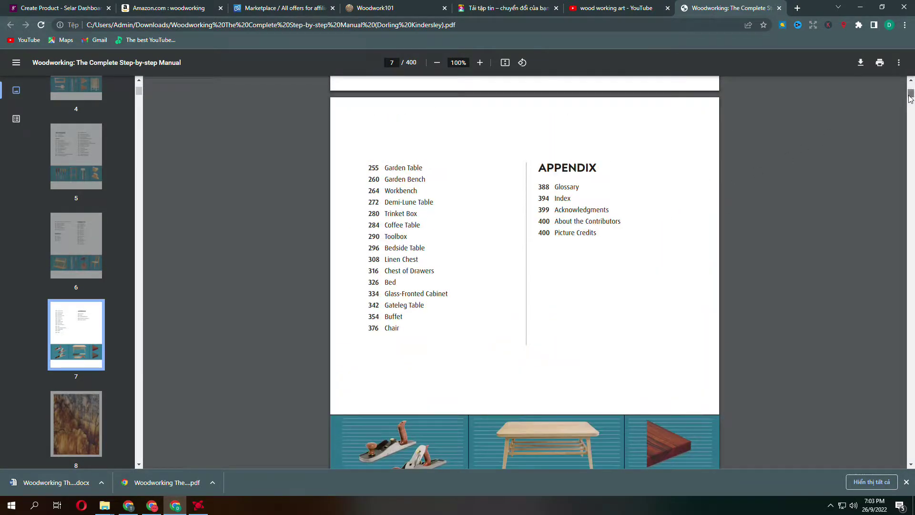
scroll(665, 237, "down", 20)
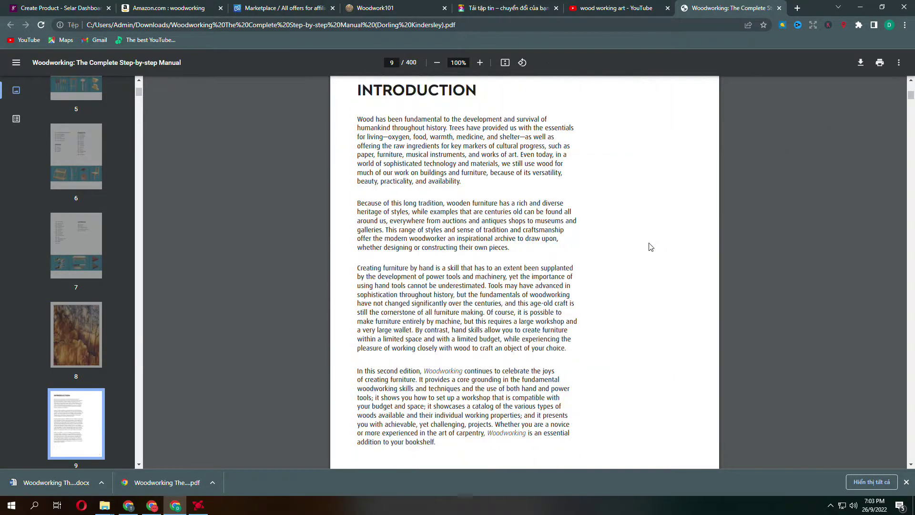
Read through the manual's introduction and the opening pages of its Tools chapter.
scroll(644, 244, "down", 6)
scroll(642, 241, "up", 6)
scroll(641, 238, "down", 9)
scroll(619, 243, "up", 5)
scroll(591, 257, "down", 3)
scroll(573, 253, "down", 3)
scroll(581, 242, "up", 5)
scroll(567, 261, "down", 10)
scroll(620, 262, "down", 5)
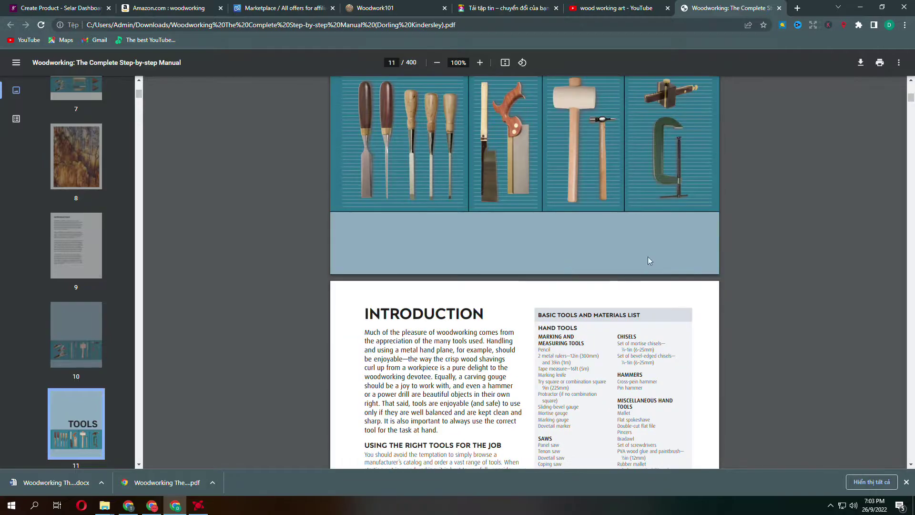
scroll(619, 211, "up", 4)
scroll(574, 225, "down", 4)
scroll(548, 233, "up", 3)
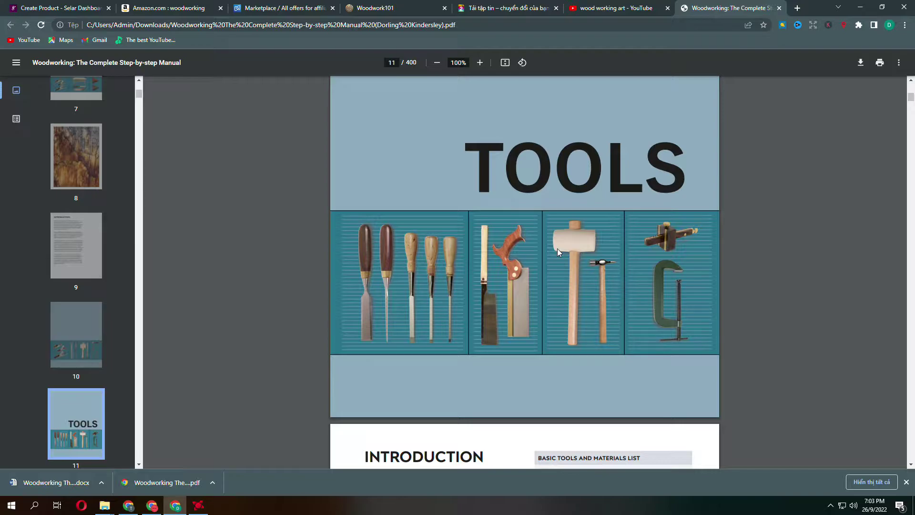
Examine the Work Safely page and the illustrated pages on sharpening, panel and back saws.
scroll(560, 253, "down", 15)
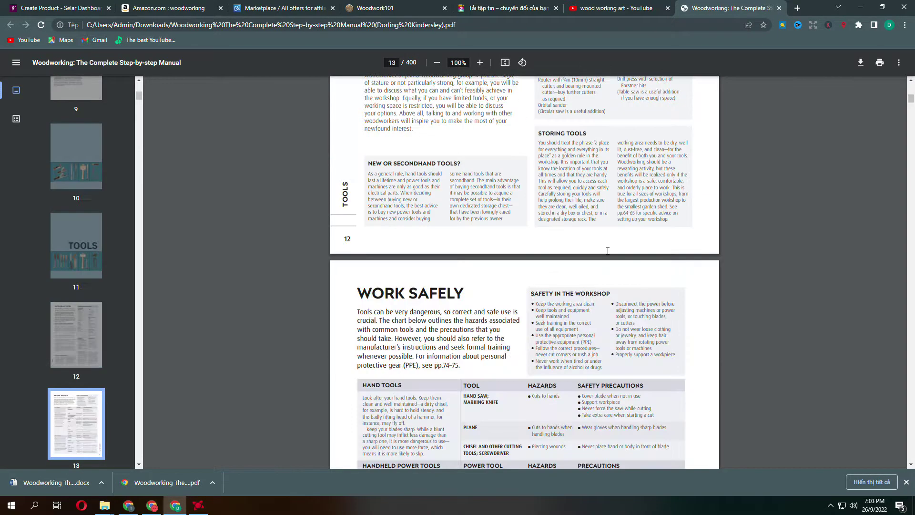
scroll(607, 251, "down", 8)
scroll(575, 253, "up", 3)
scroll(575, 253, "down", 10)
scroll(577, 254, "down", 3)
scroll(387, 245, "up", 4)
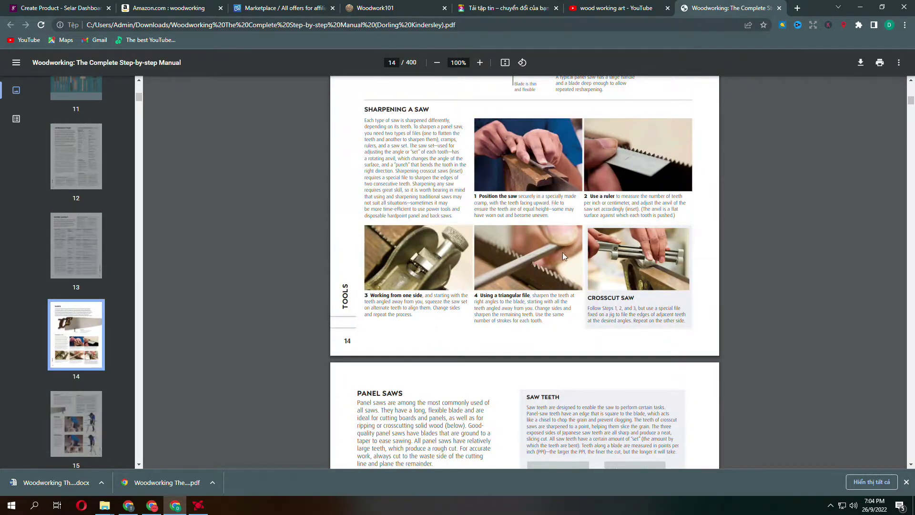
scroll(574, 264, "up", 6)
scroll(586, 275, "down", 7)
scroll(600, 272, "up", 5)
scroll(614, 271, "down", 20)
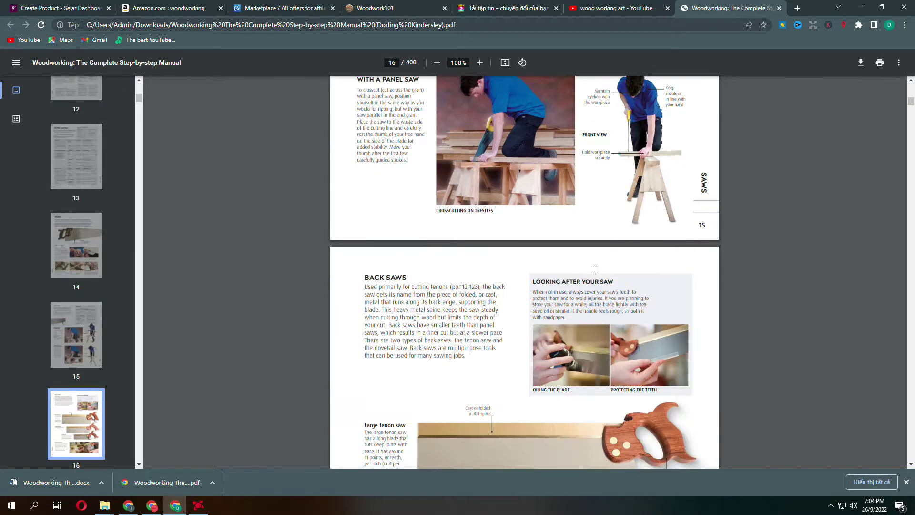
scroll(595, 270, "down", 4)
scroll(595, 269, "up", 19)
scroll(596, 269, "down", 10)
scroll(596, 269, "up", 4)
scroll(593, 266, "down", 5)
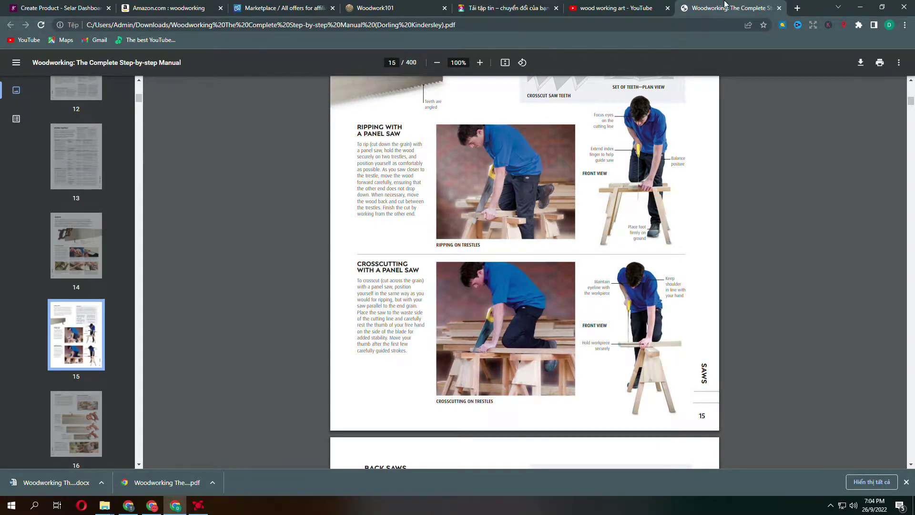
Search Google in a new tab for "woodworking pdf free download".
left_click(797, 8)
type("go")
key("Down")
key("Down")
key("Return")
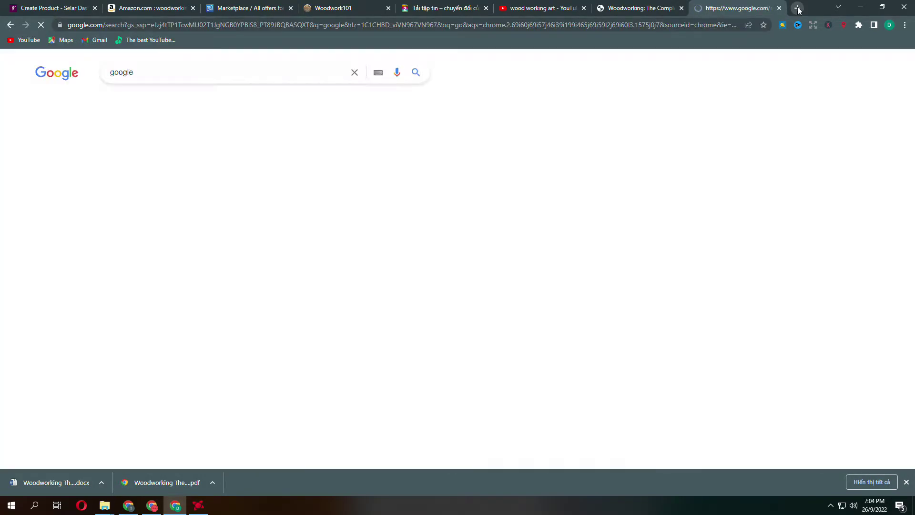
double_click(129, 72)
type("wo")
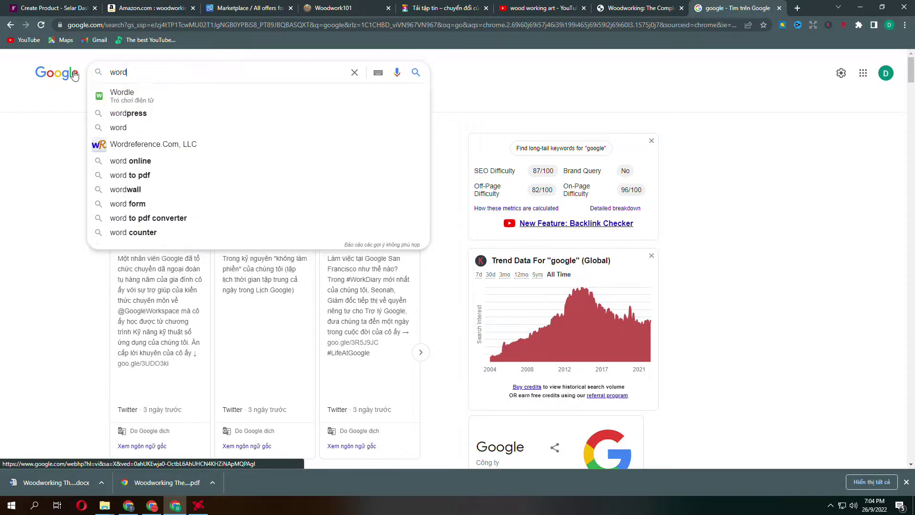
type("odw")
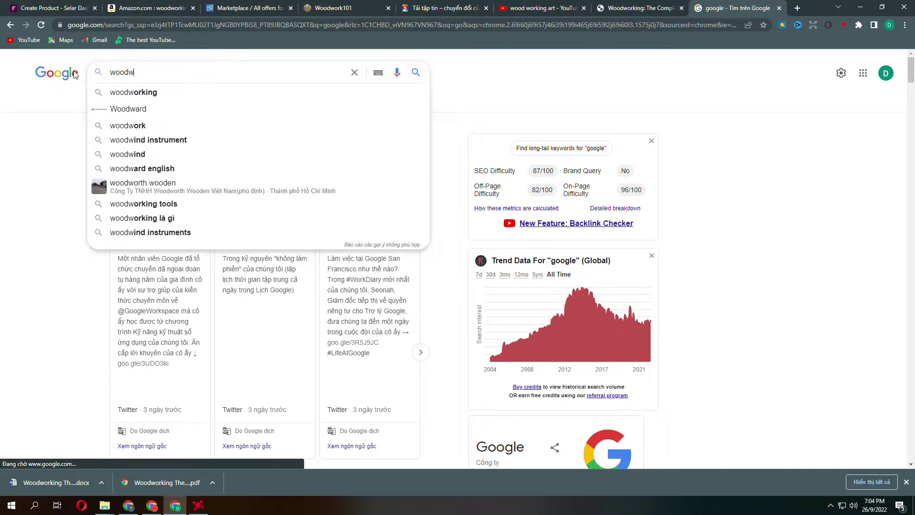
type("orking pdf free")
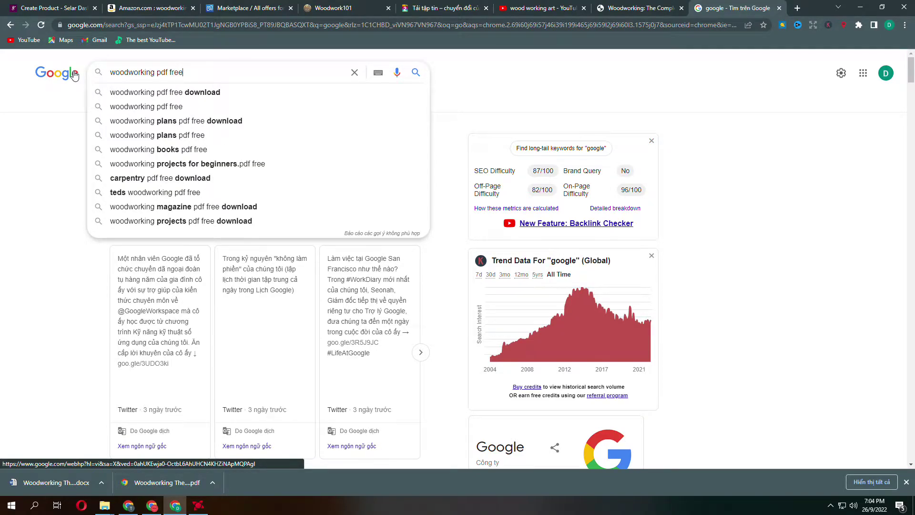
key("Down")
key("Return")
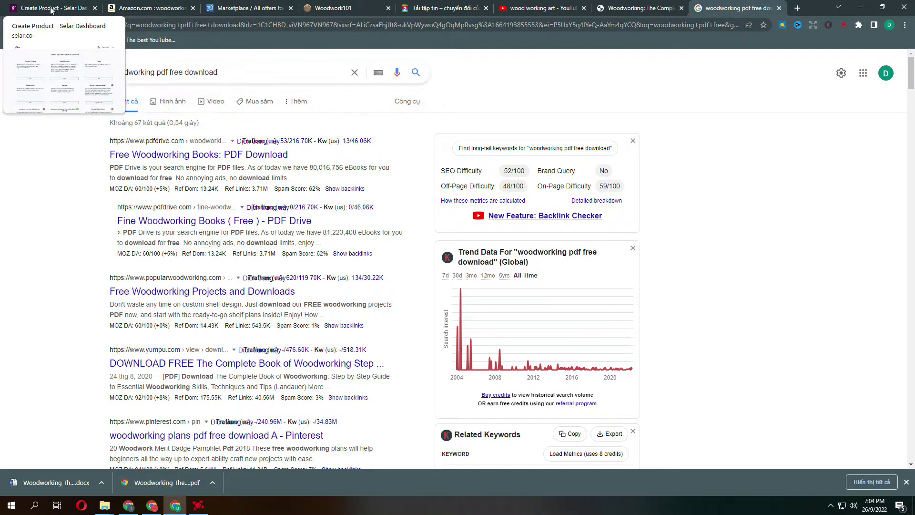
Go to Selar's product type selection and start creating a new Digital Product.
left_click(147, 8)
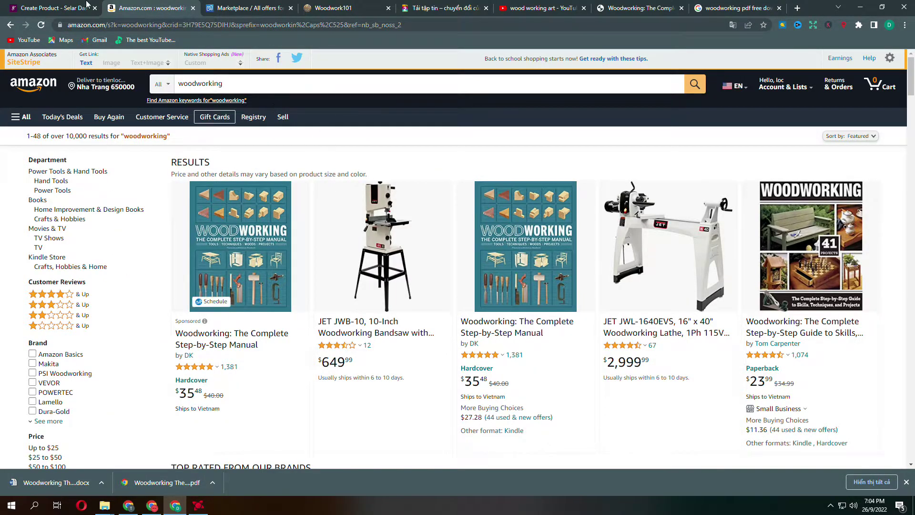
left_click(41, 8)
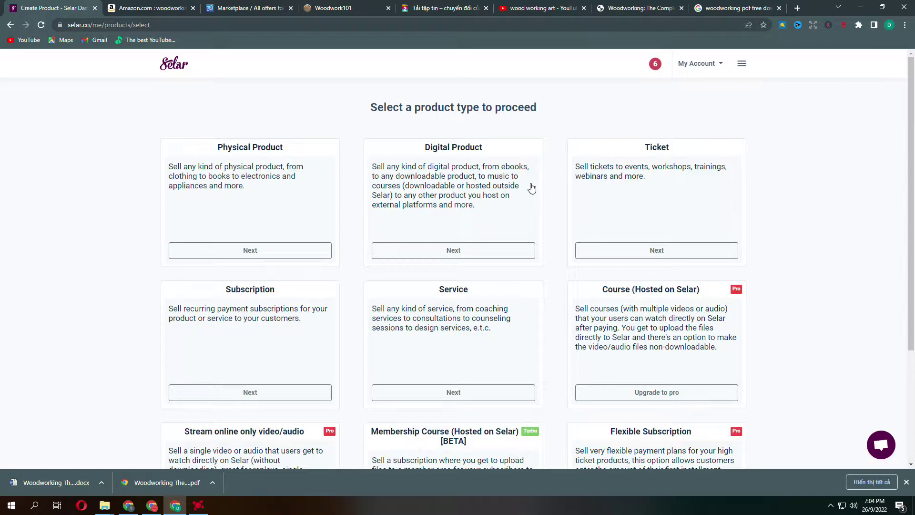
left_click(742, 63)
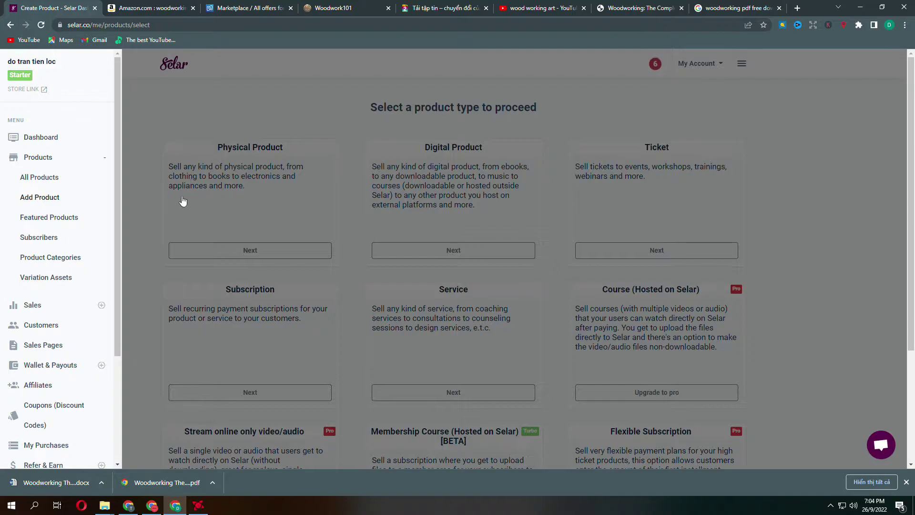
left_click(321, 116)
left_click(466, 256)
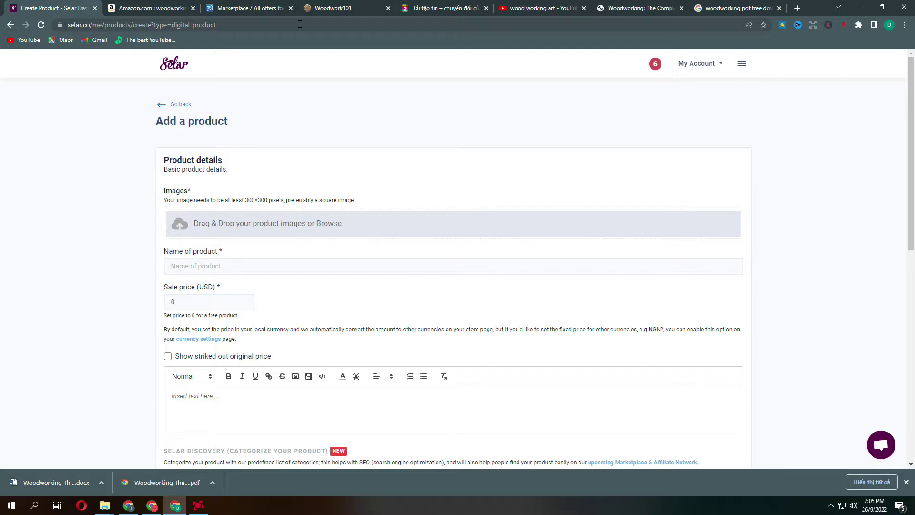
In the Amazon results, open "Woodworking: The Complete Step-by-Step Manual" by DK and copy its title.
left_click(162, 7)
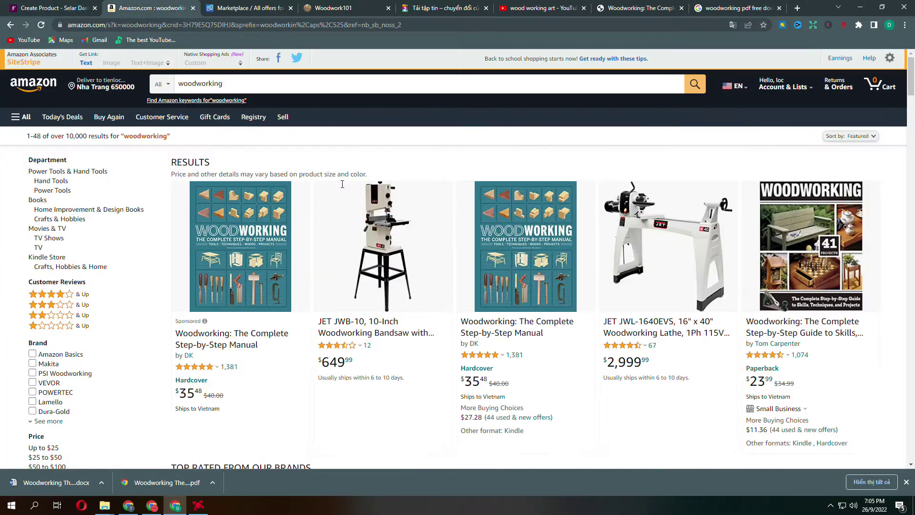
left_click(241, 259)
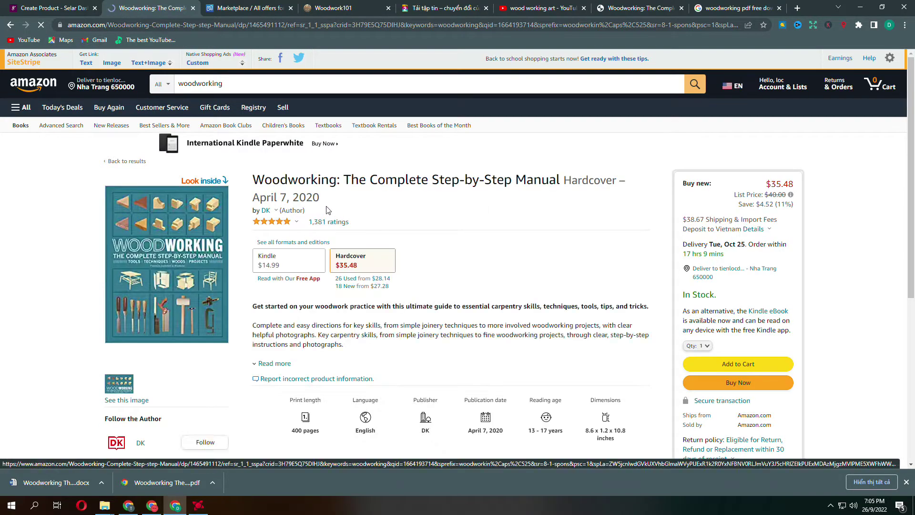
left_click_drag(563, 179, 254, 180)
key("ctrl+c")
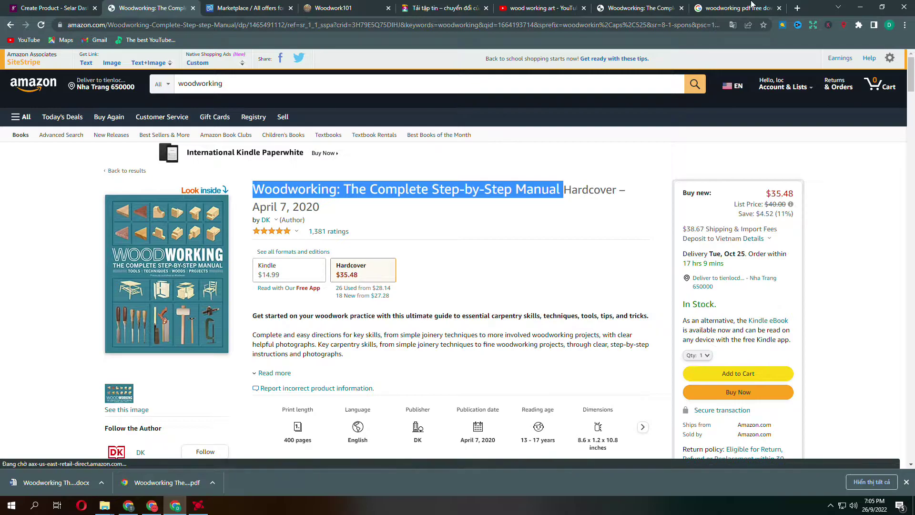
Search Google for the copied title "Woodworking: The Complete Step-by-Step Manual", replacing the previous query.
key("ctrl+9")
left_click(249, 73)
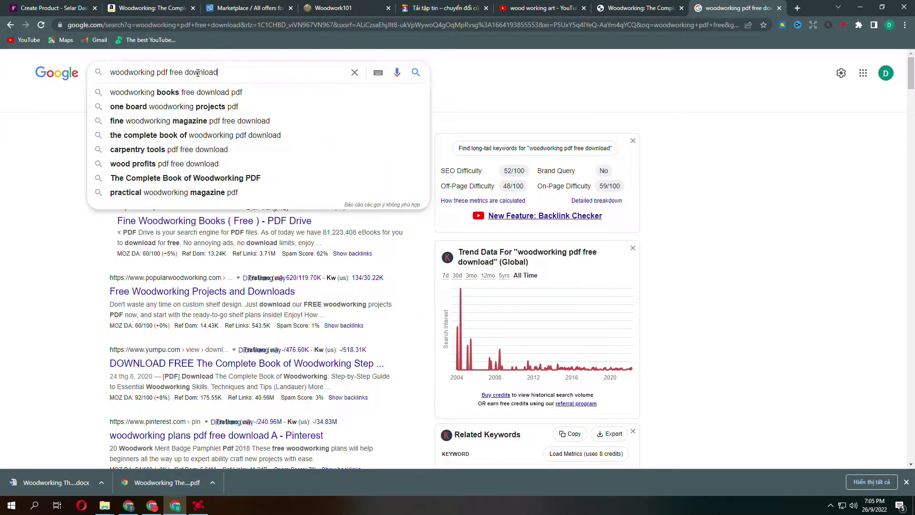
key("ctrl+a")
key("ctrl+v")
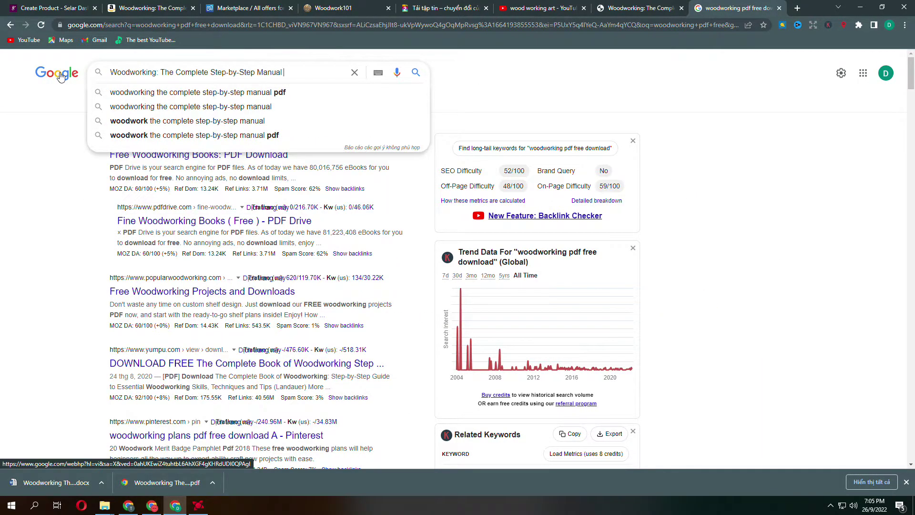
key("Return")
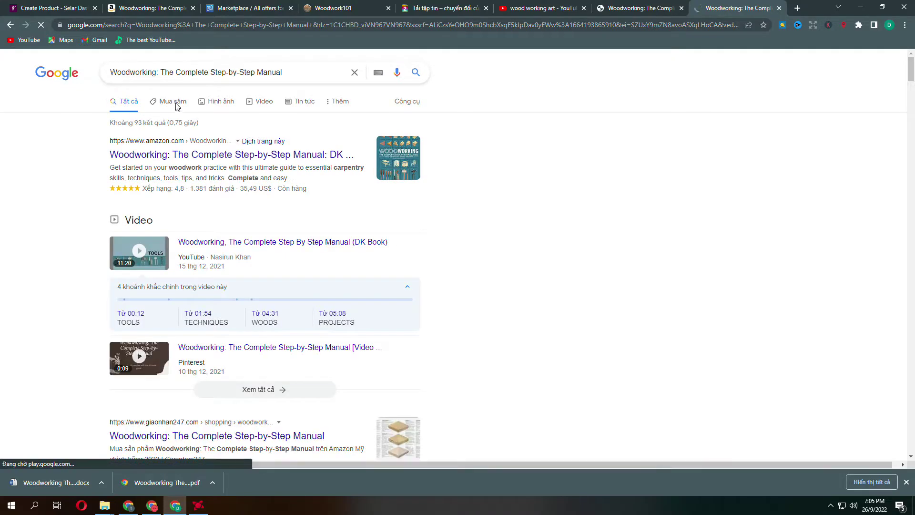
Find the Amazon.com cover of the manual in Google's image results and save the picture to the computer.
left_click(215, 103)
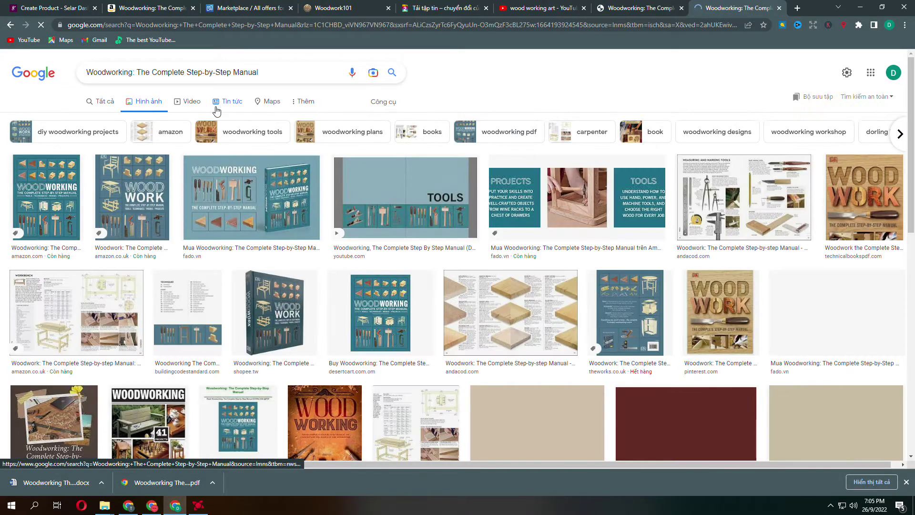
left_click(46, 197)
right_click(722, 211)
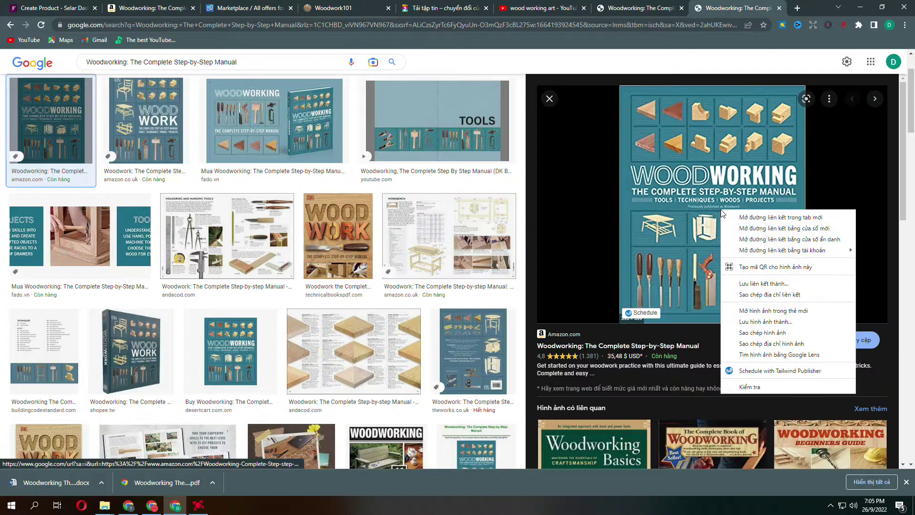
left_click(752, 321)
key("Return")
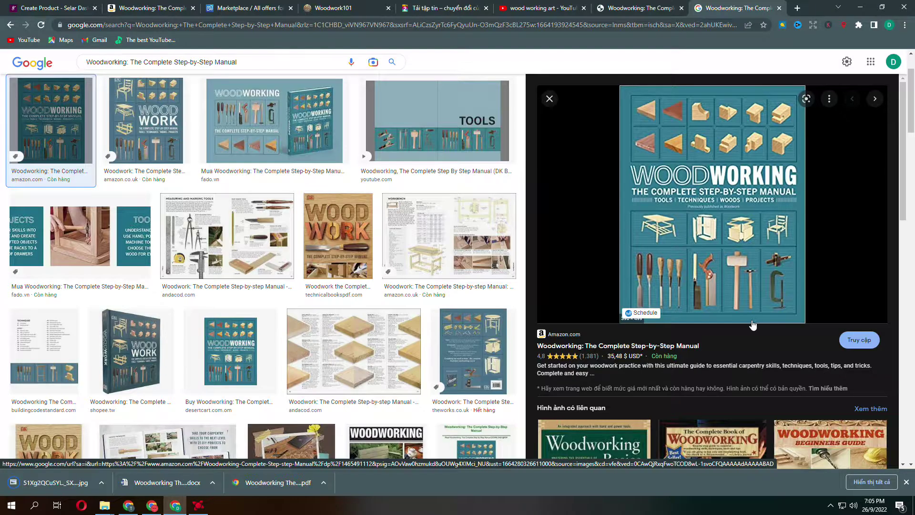
Return to Selar's product form and upload the saved book cover as the product image.
left_click(52, 7)
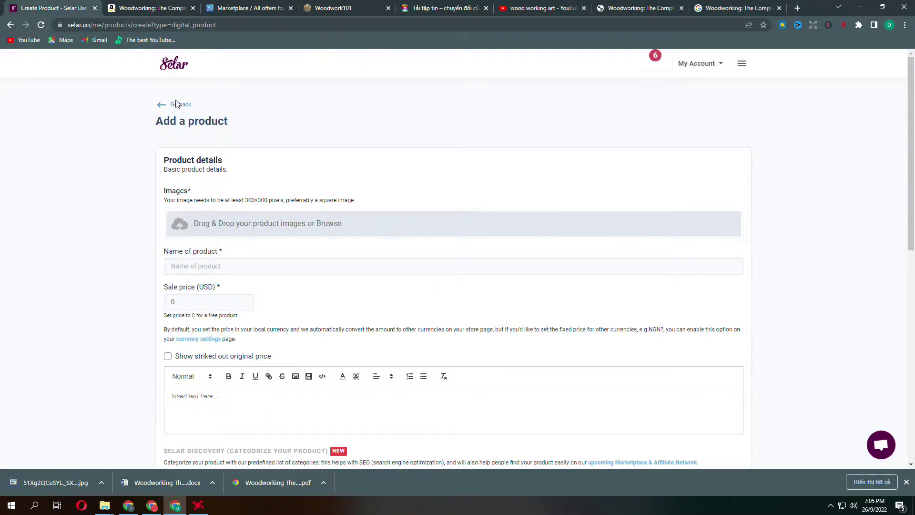
left_click(180, 234)
double_click(273, 78)
Name the product "Woodworking: The Complete Step-by-Step Manual" and set its sale price to 7 USD.
left_click(223, 294)
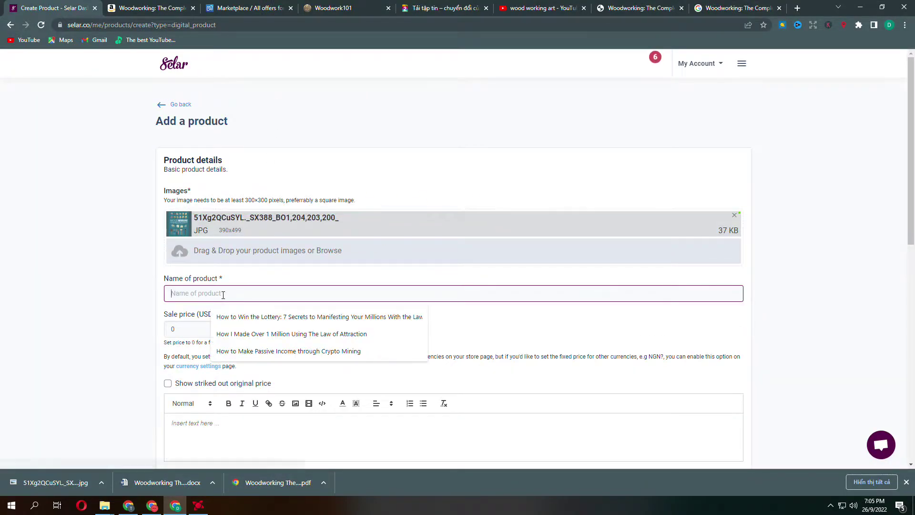
key("ctrl+v")
scroll(252, 287, "down", 1)
left_click(202, 285)
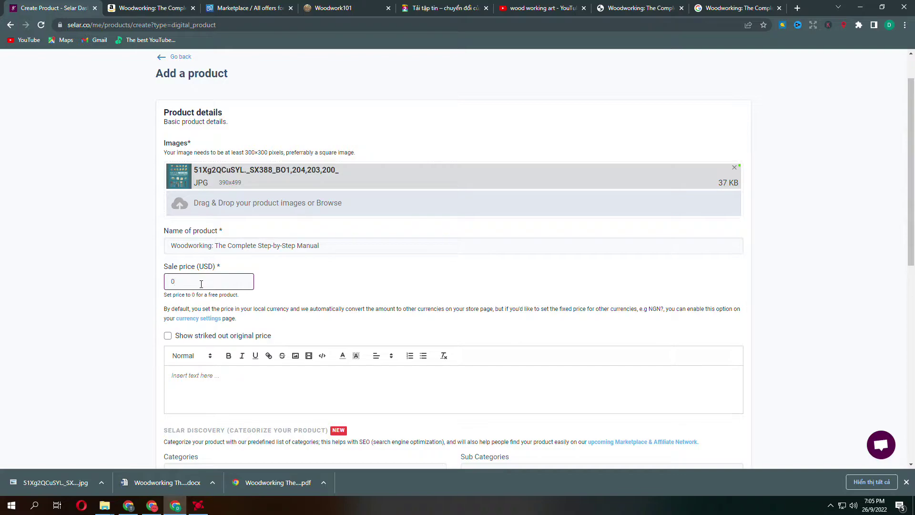
key("BackSpace")
scroll(199, 340, "down", 4)
Expand the book description on the Amazon product page and copy it from "Get started" through the Projects bullet.
left_click(204, 186)
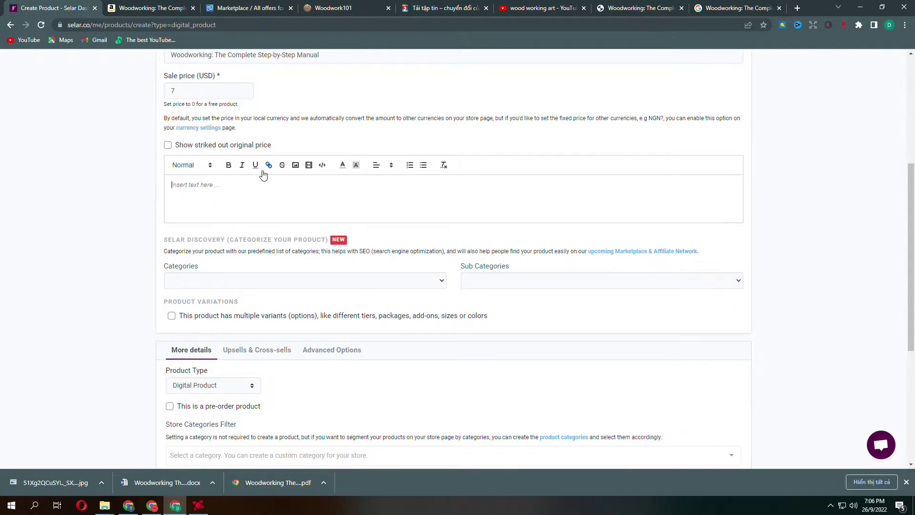
left_click(160, 6)
scroll(276, 239, "down", 3)
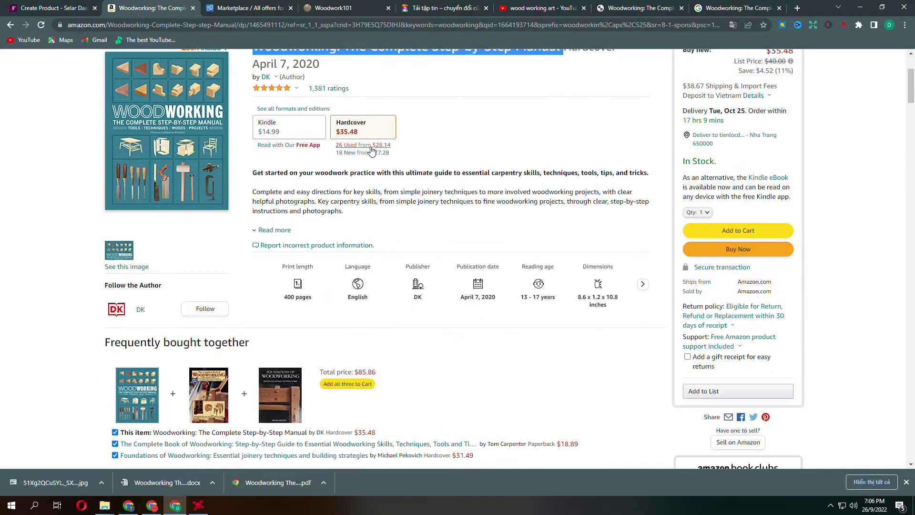
left_click(274, 230)
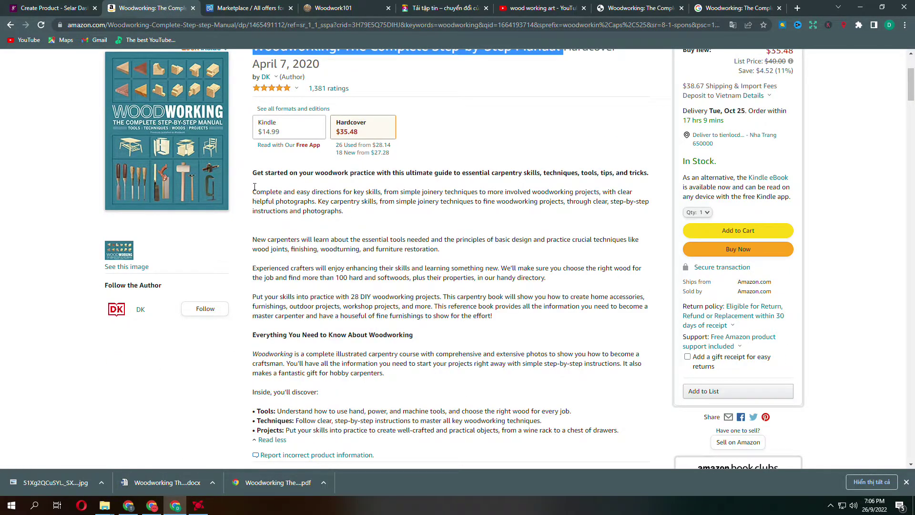
left_click_drag(253, 173, 444, 297)
scroll(443, 252, "down", 3)
scroll(443, 251, "down", 1)
left_click_drag(444, 251, 620, 242)
Paste the copied book description into the description field of the Selar product form.
left_click(67, 8)
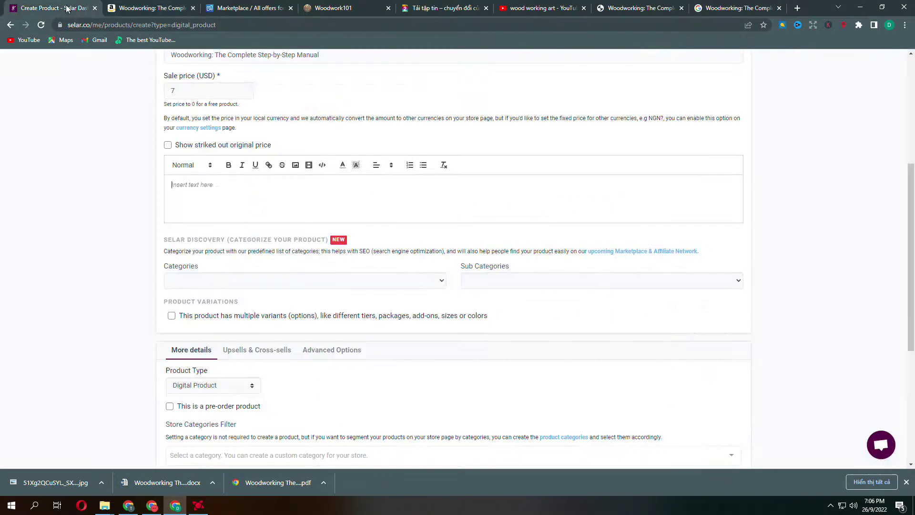
left_click(229, 211)
key("ctrl+v")
scroll(229, 211, "down", 3)
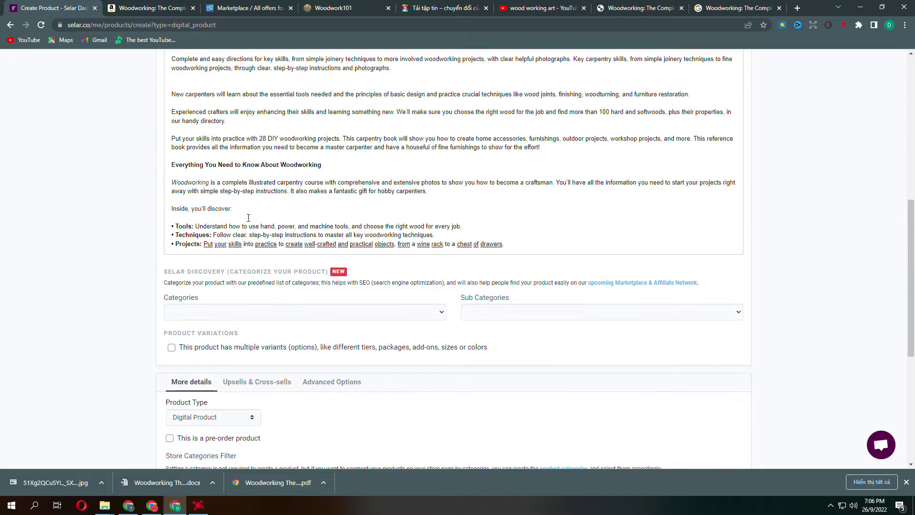
Categorize the product under Arts and Crafts with the sub category Handcrafts.
left_click(270, 318)
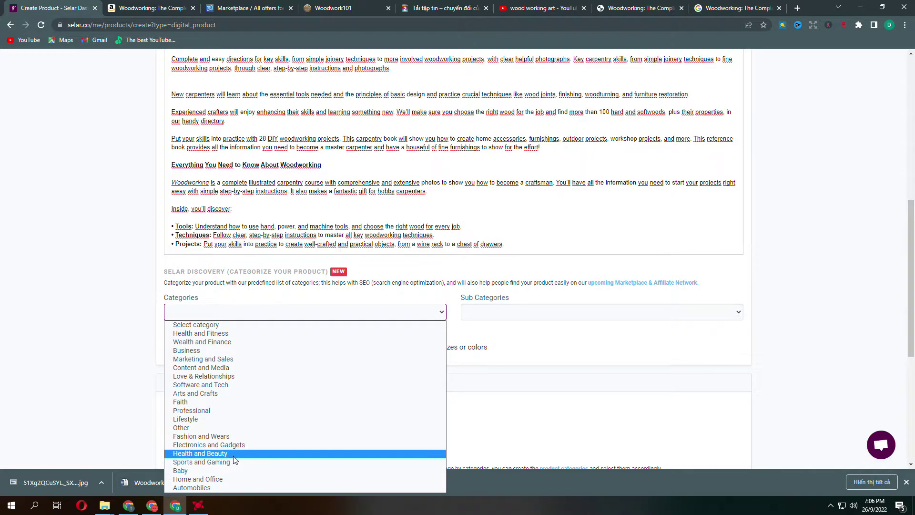
left_click(233, 394)
left_click(487, 314)
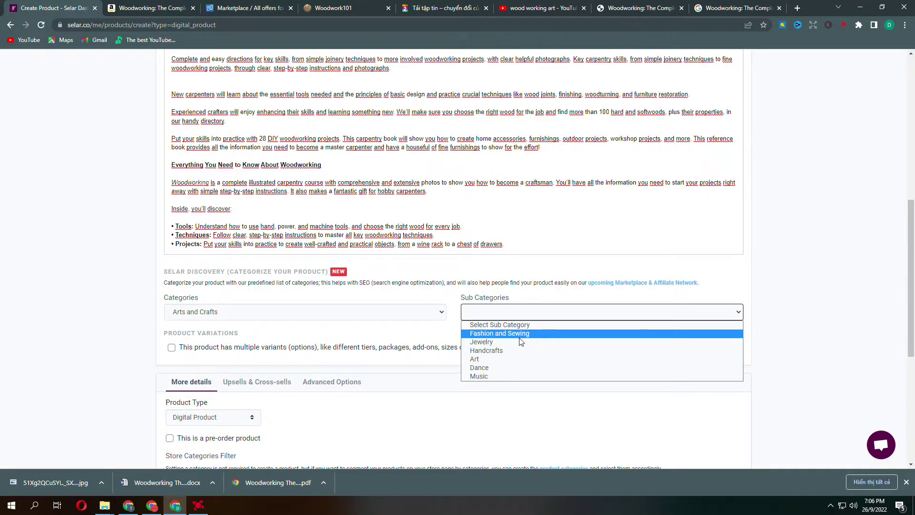
left_click(501, 349)
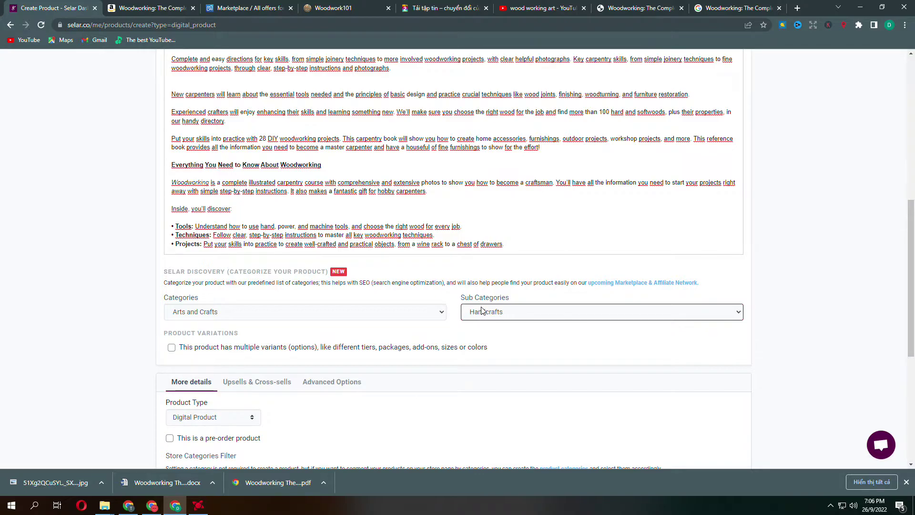
Choose Digital Product as the product type and open the store categories filter.
scroll(292, 318, "down", 2)
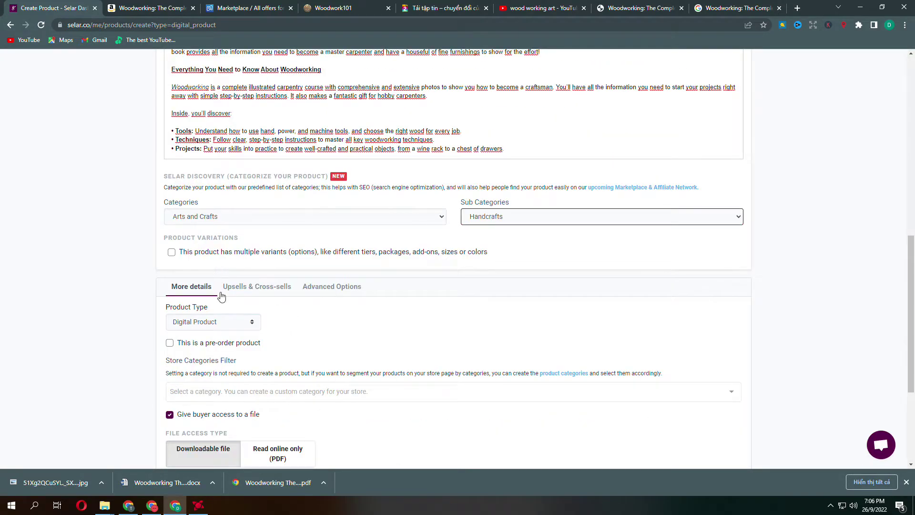
left_click(222, 323)
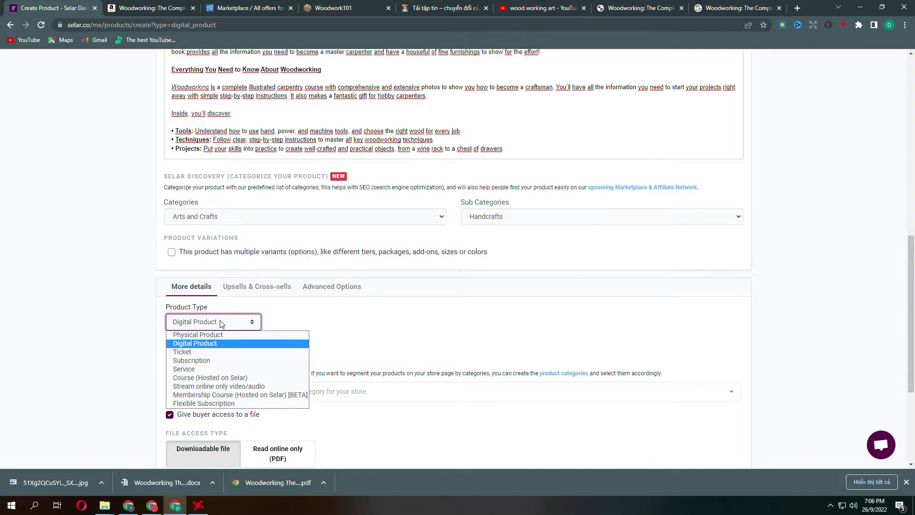
left_click(210, 344)
scroll(318, 296, "down", 2)
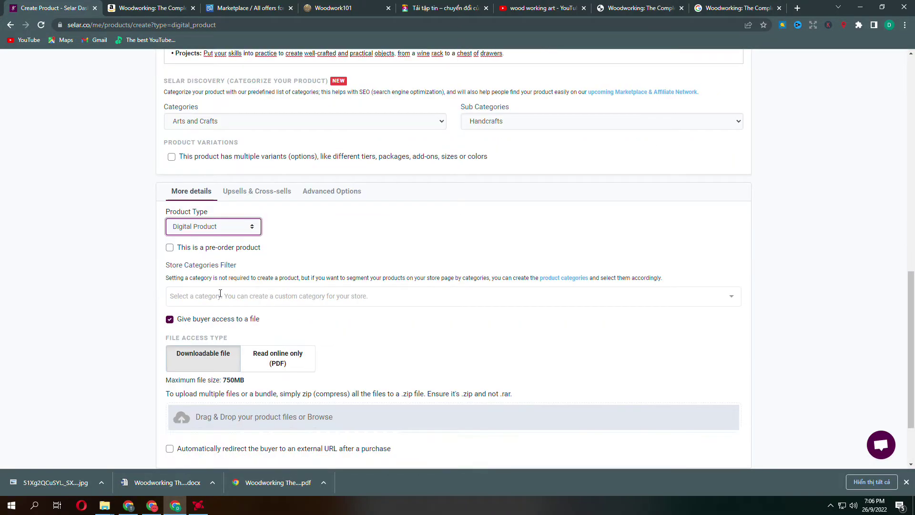
left_click(206, 296)
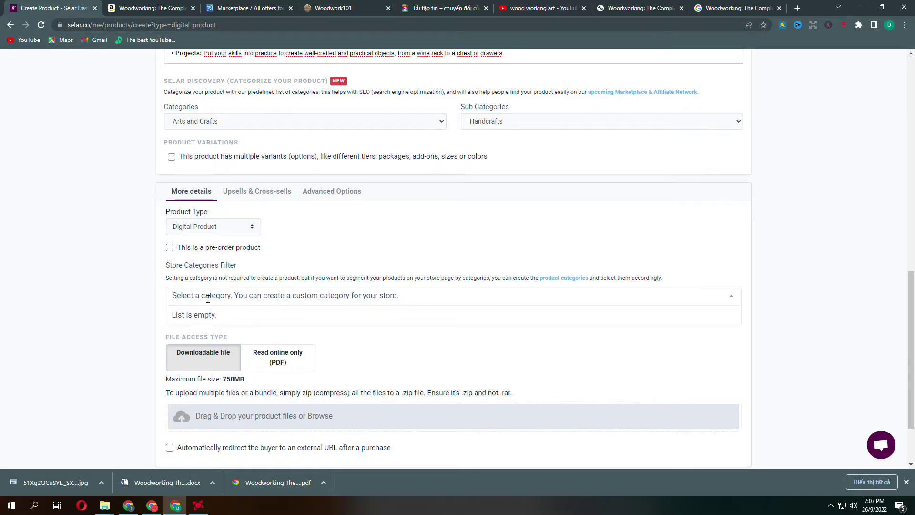
Upload the PDF "Woodworking The Complete Step-by-step Manual (Dorling Kindersley)" from Downloads as the product's downloadable file.
scroll(186, 319, "down", 2)
scroll(187, 320, "up", 3)
scroll(209, 320, "down", 3)
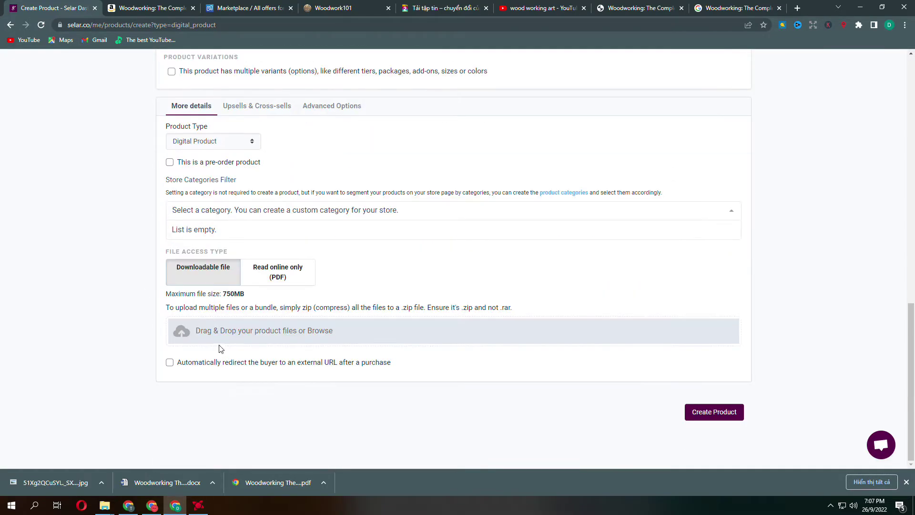
scroll(210, 286, "up", 3)
scroll(189, 364, "down", 2)
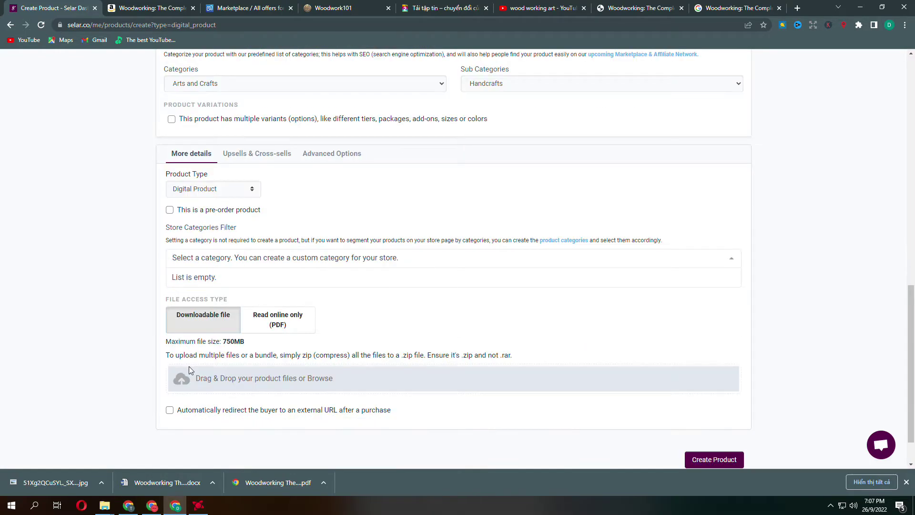
left_click(184, 383)
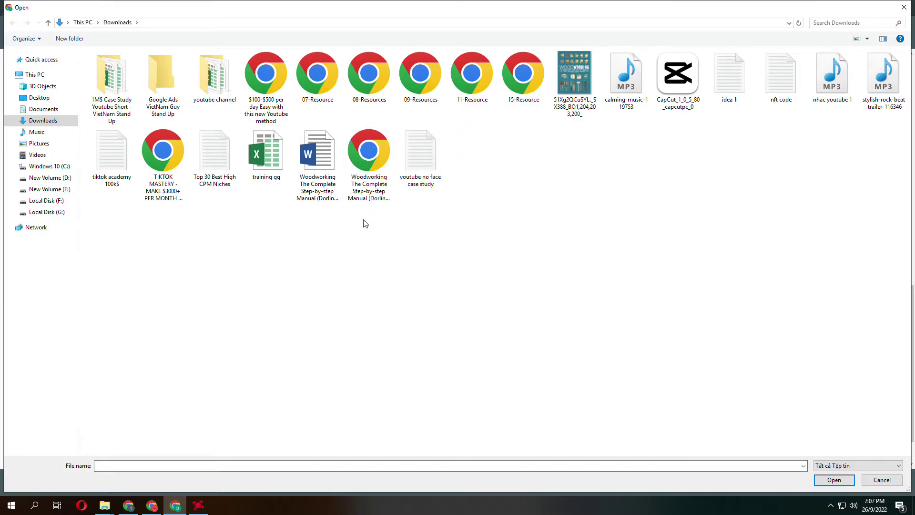
left_click(369, 159)
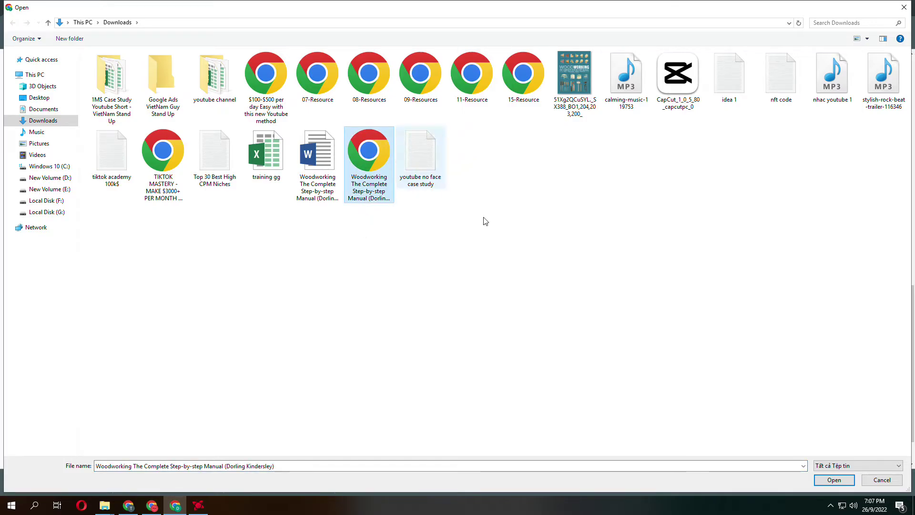
left_click(833, 480)
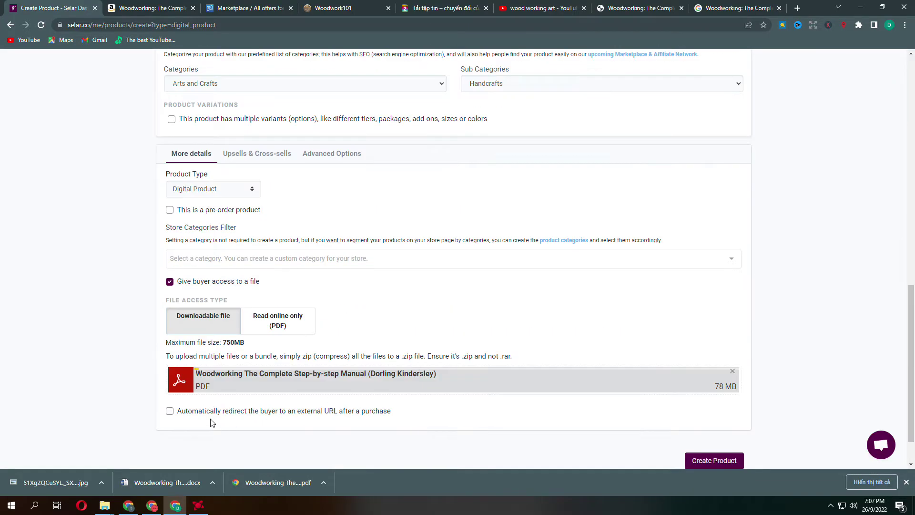
left_click(170, 410)
scroll(417, 340, "down", 2)
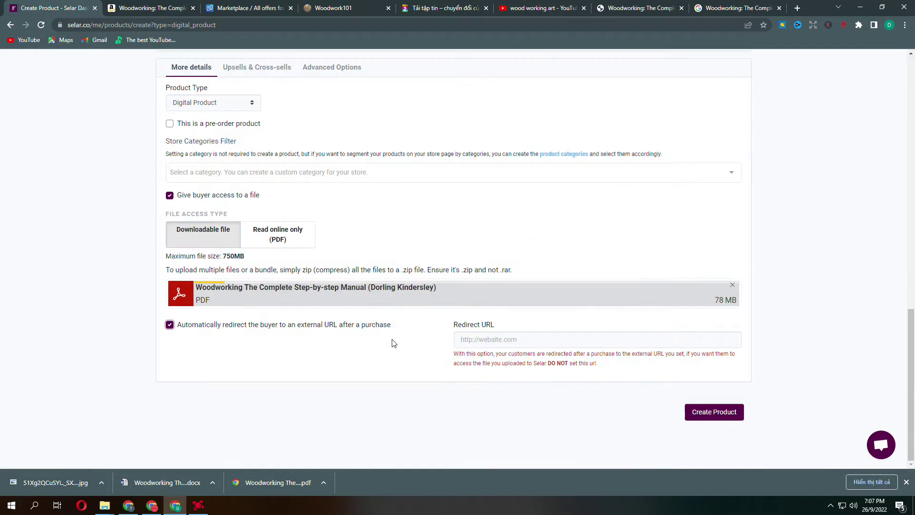
left_click(170, 325)
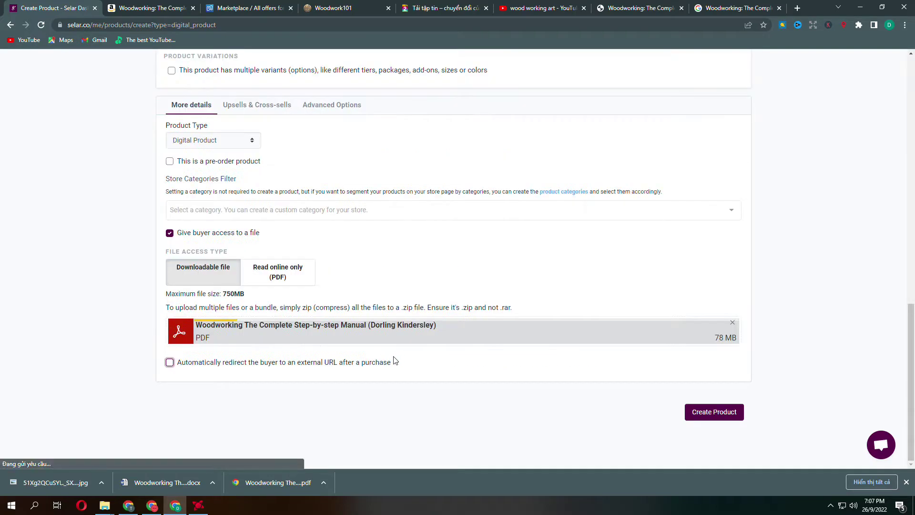
Mark the woodworking manual as a pre-order product.
scroll(419, 338, "up", 9)
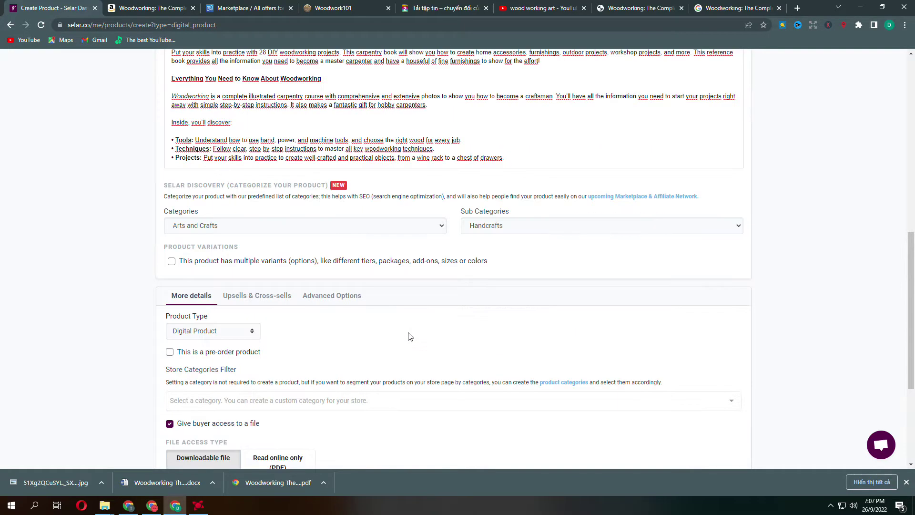
scroll(422, 326, "down", 4)
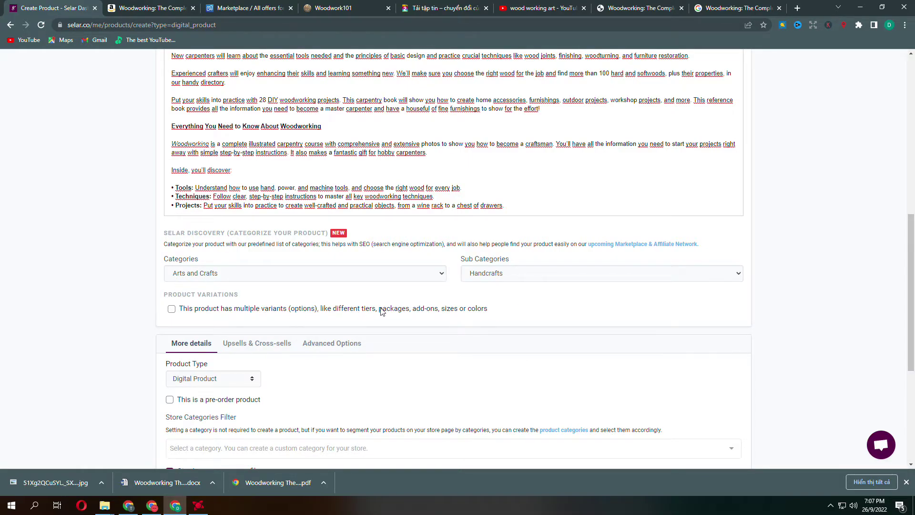
scroll(382, 311, "down", 3)
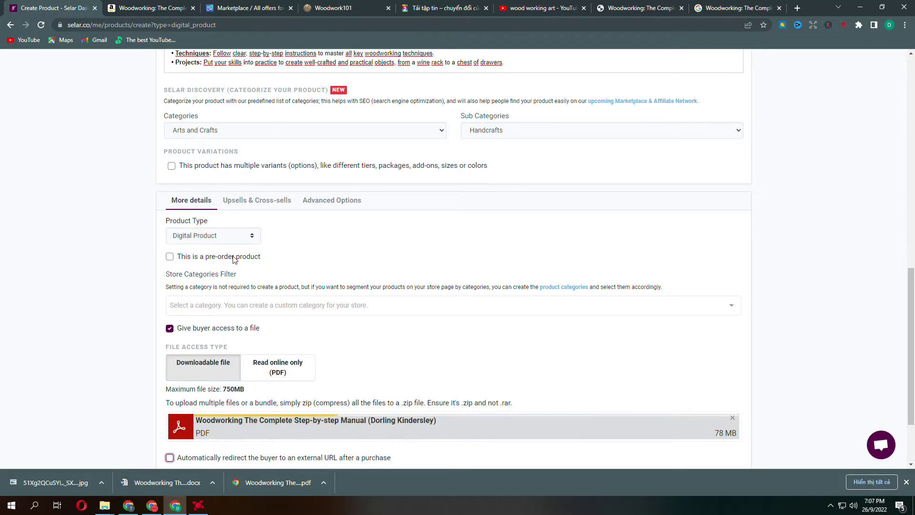
left_click(170, 257)
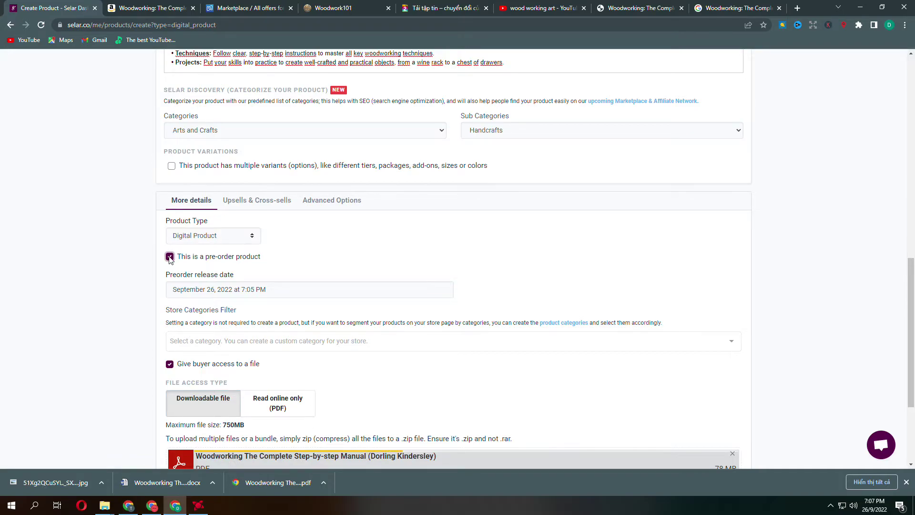
Turn off the pre-order option for the woodworking manual and check the remaining product detail settings.
left_click(170, 258)
scroll(291, 259, "down", 2)
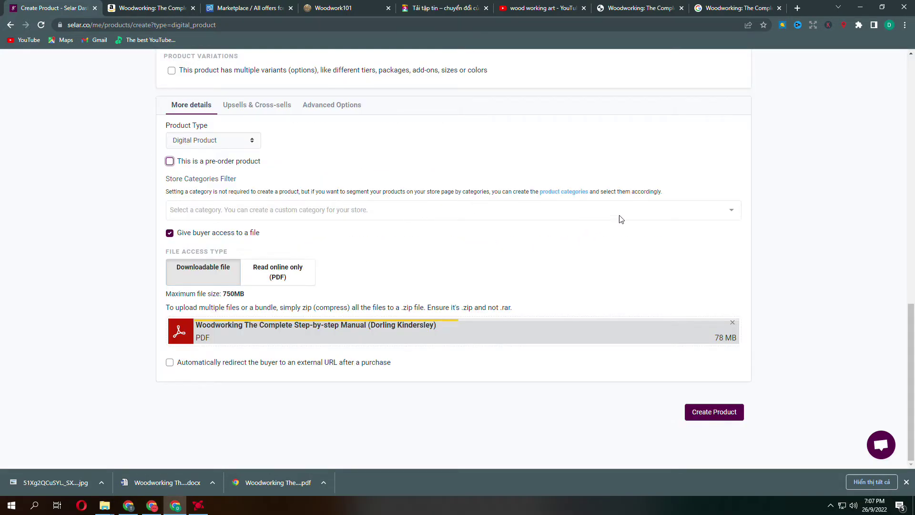
scroll(631, 242, "up", 2)
scroll(601, 253, "down", 1)
scroll(553, 259, "up", 1)
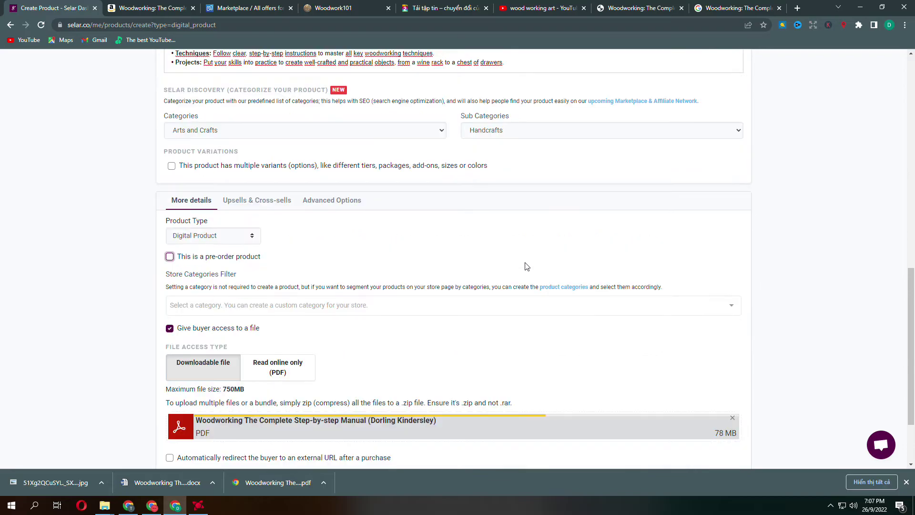
Review the completed form, create the woodworking manual product, and open its public product link.
scroll(527, 266, "up", 5)
scroll(525, 262, "down", 7)
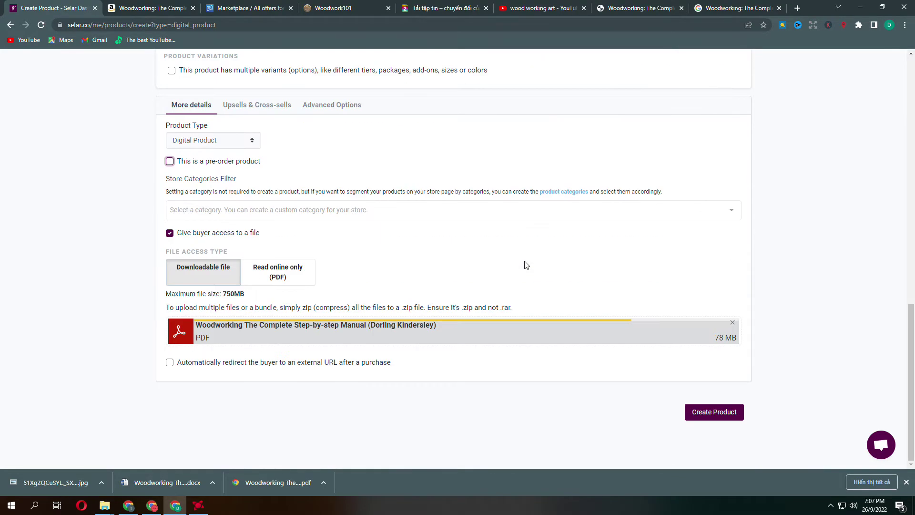
scroll(539, 268, "up", 6)
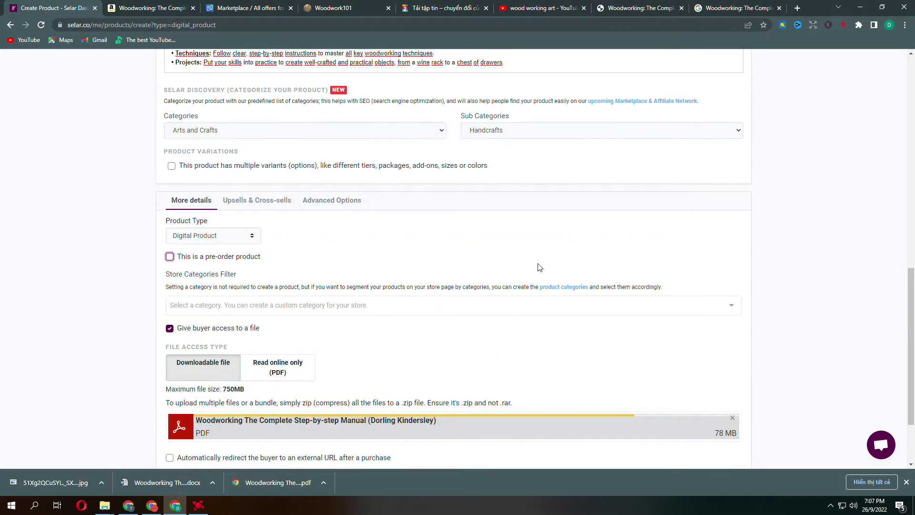
scroll(469, 252, "up", 8)
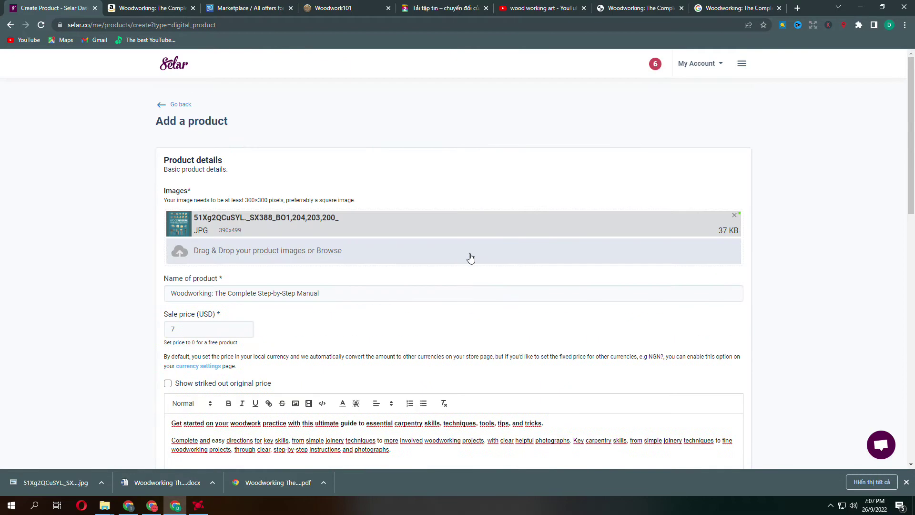
scroll(664, 373, "down", 4)
scroll(665, 373, "down", 10)
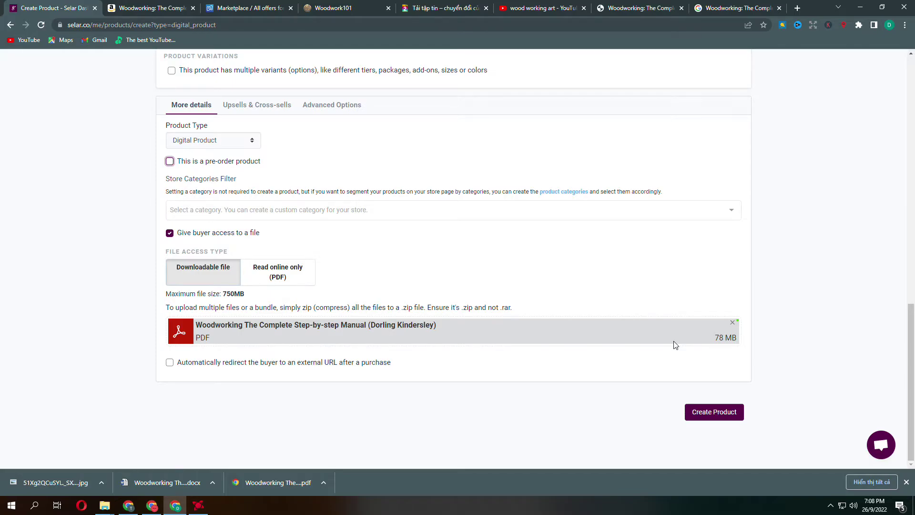
left_click(707, 414)
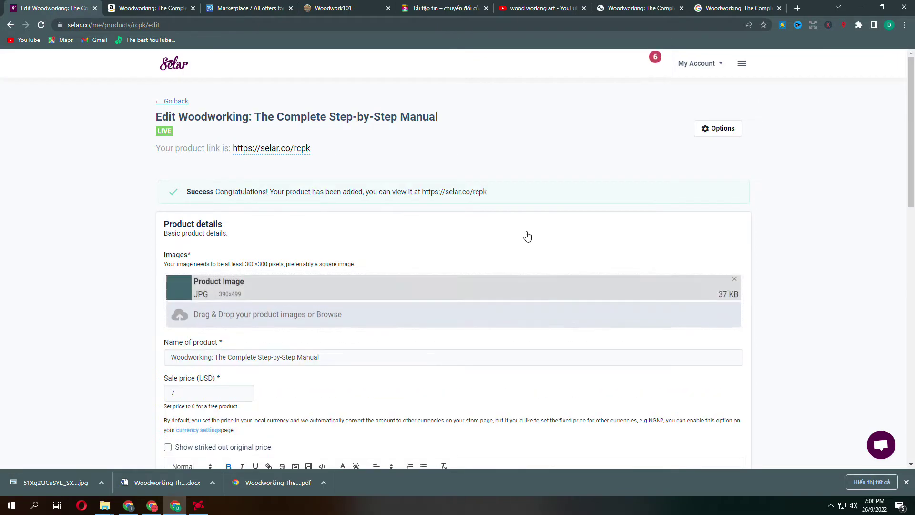
left_click(285, 150)
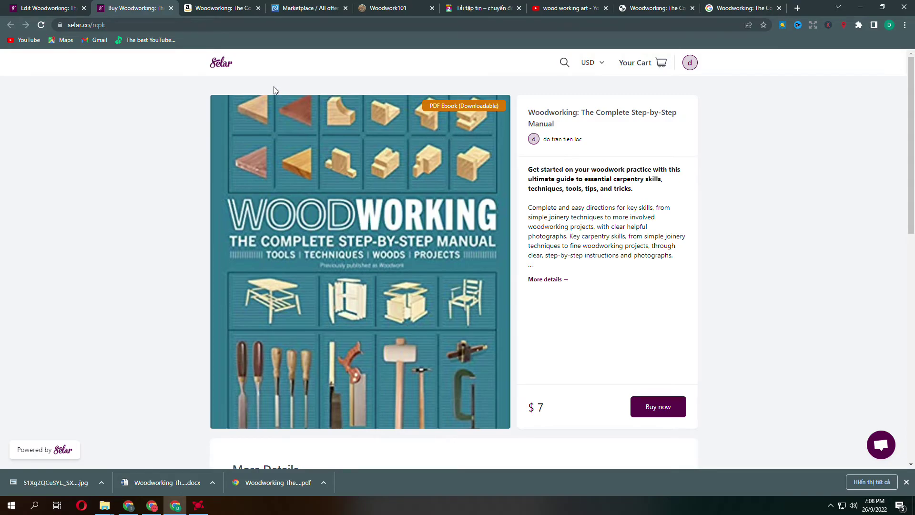
Switch to the Digistore24 marketplace, dismiss the promolink dialog, and view the Woodwork101 affiliate offer.
left_click(379, 10)
left_click(308, 8)
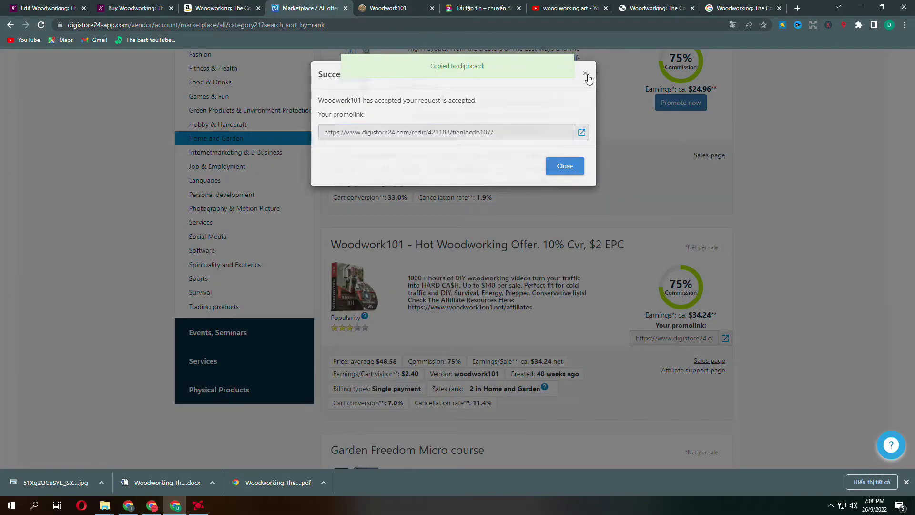
left_click(587, 77)
scroll(795, 272, "down", 3)
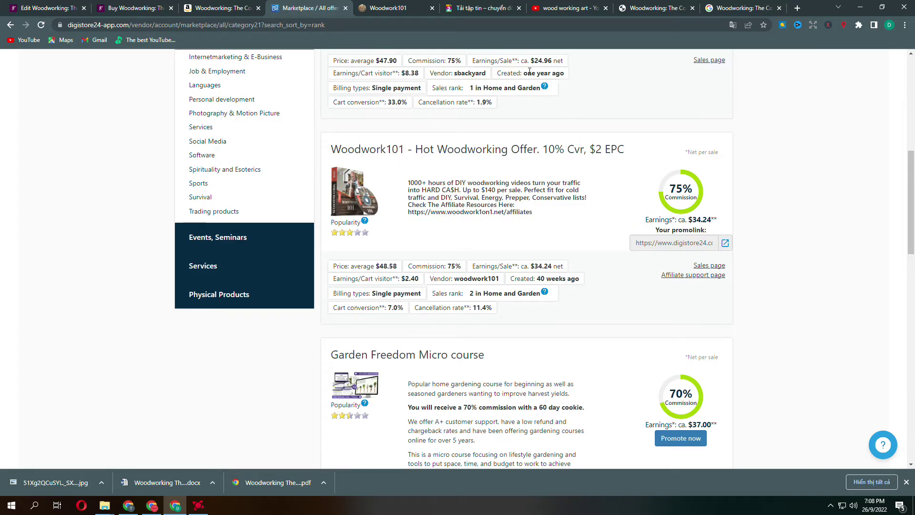
Look through the YouTube results for "wood working art" and return to the manual's Selar sales page.
left_click(562, 8)
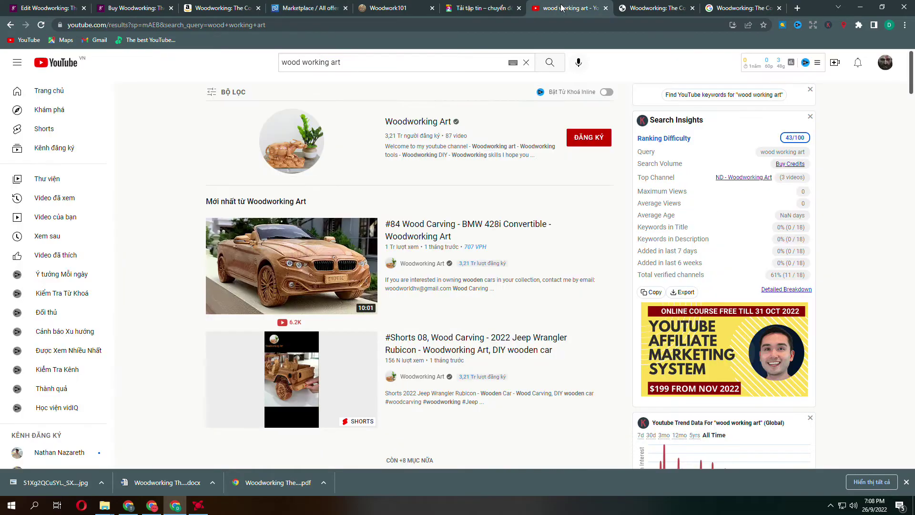
scroll(278, 252, "down", 2)
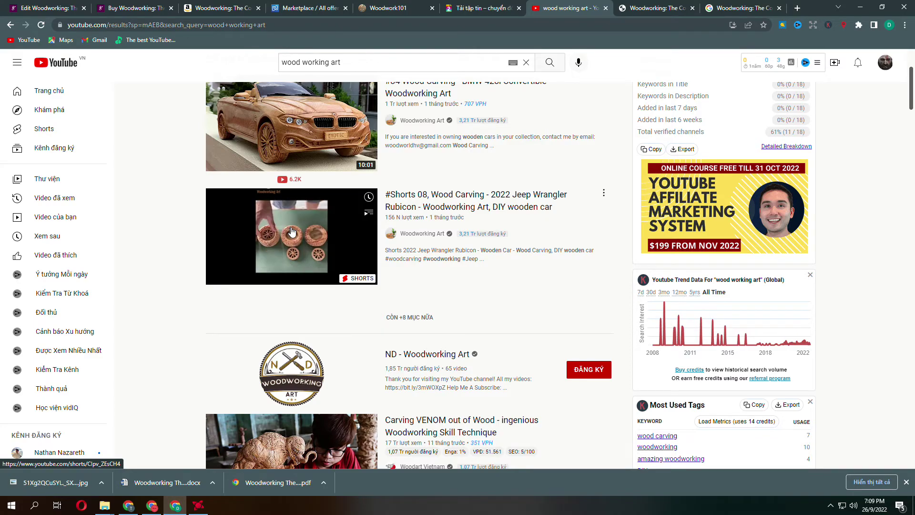
left_click(139, 8)
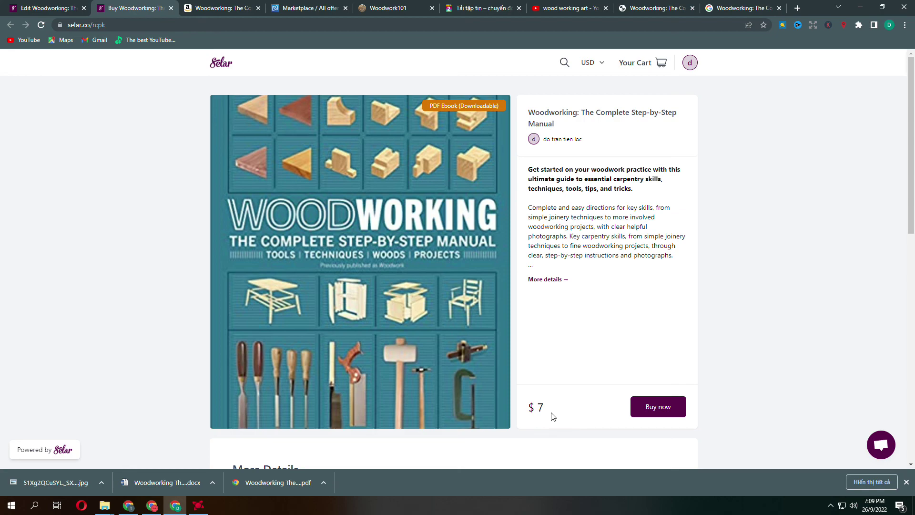
mouse_move(199, 505)
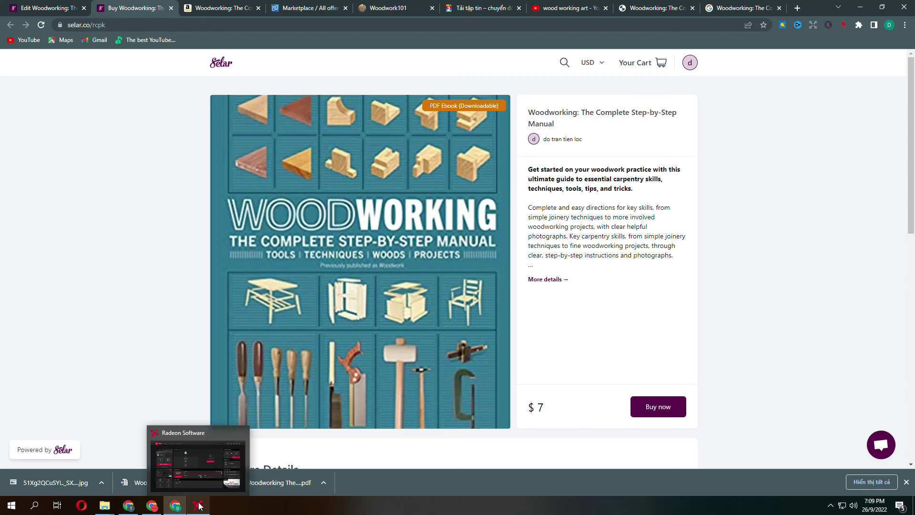